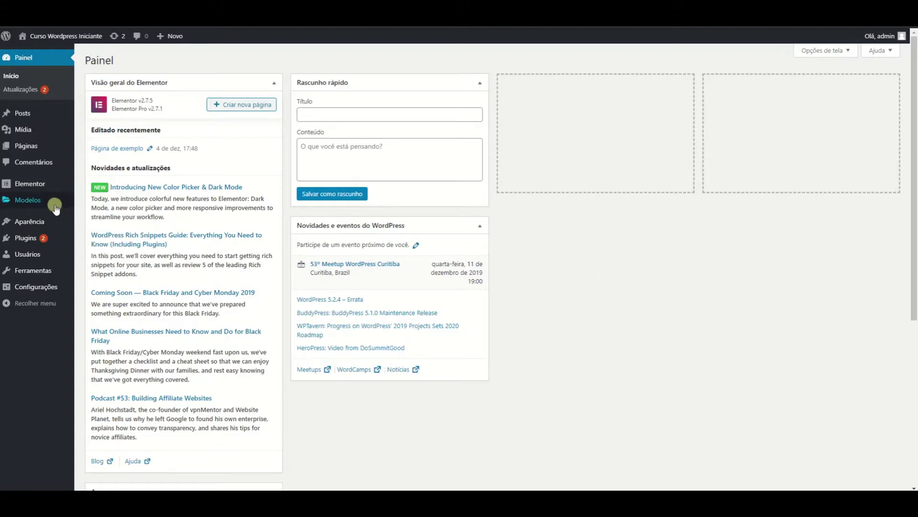
Step: Open the Theme Builder template list and start a new template
mouse_move(53, 202)
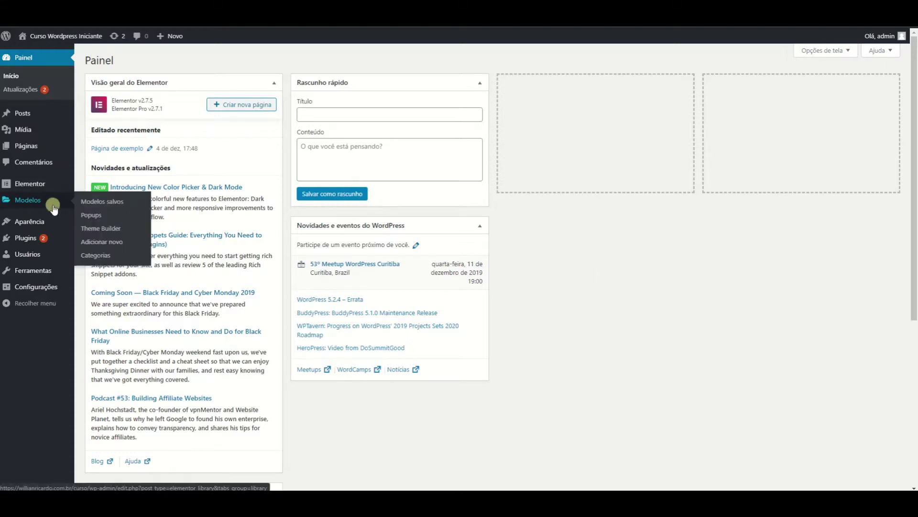
click(95, 232)
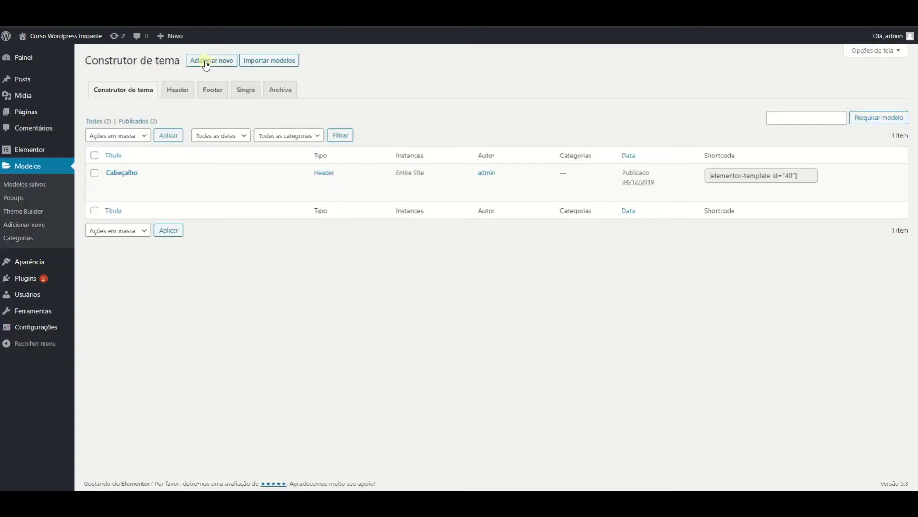
click(205, 60)
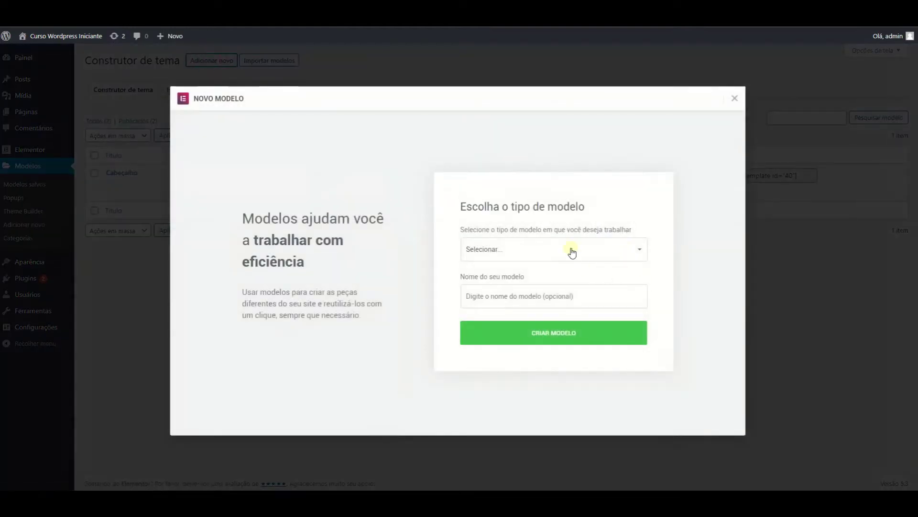
Step: Create a template of type Footer named Rodape
click(572, 253)
click(510, 308)
click(493, 297)
text(`c)
key(BackSpace)
key(BackSpace)
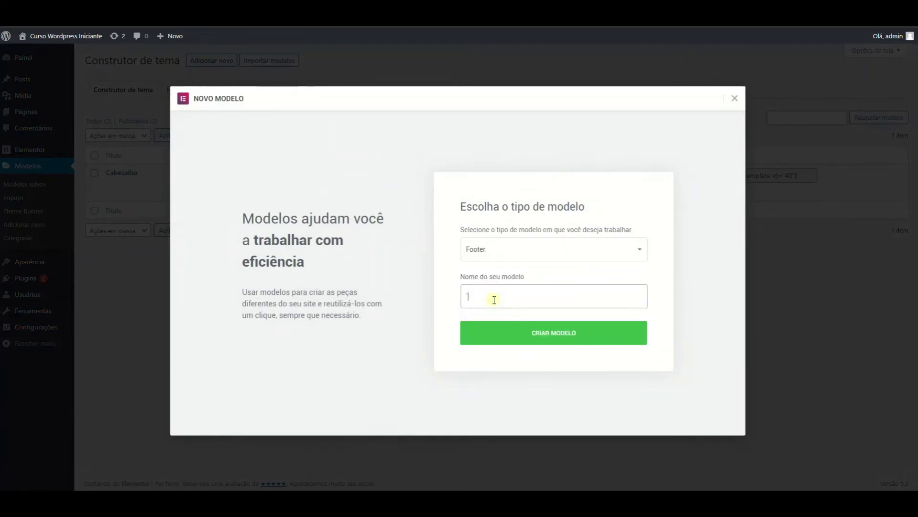
key(BackSpace)
key(BackSpace)
text(Rod)
key(Down)
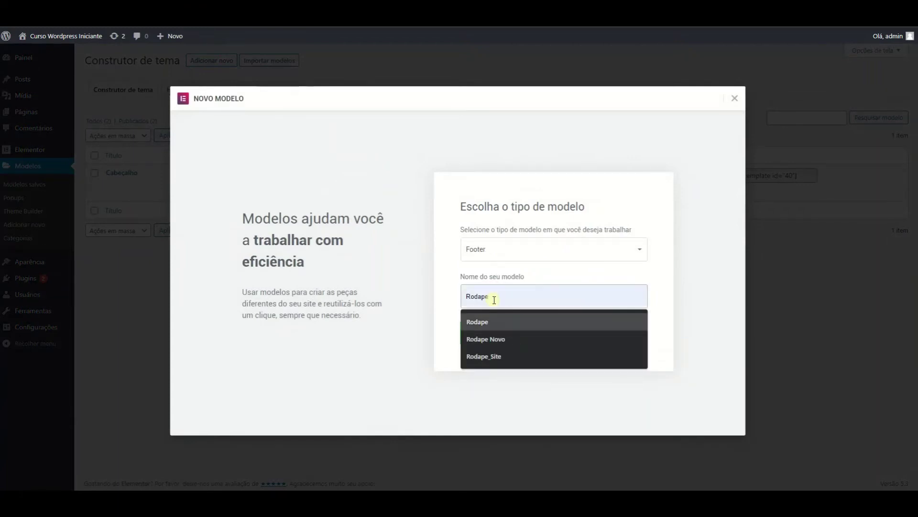
key(Return)
click(506, 330)
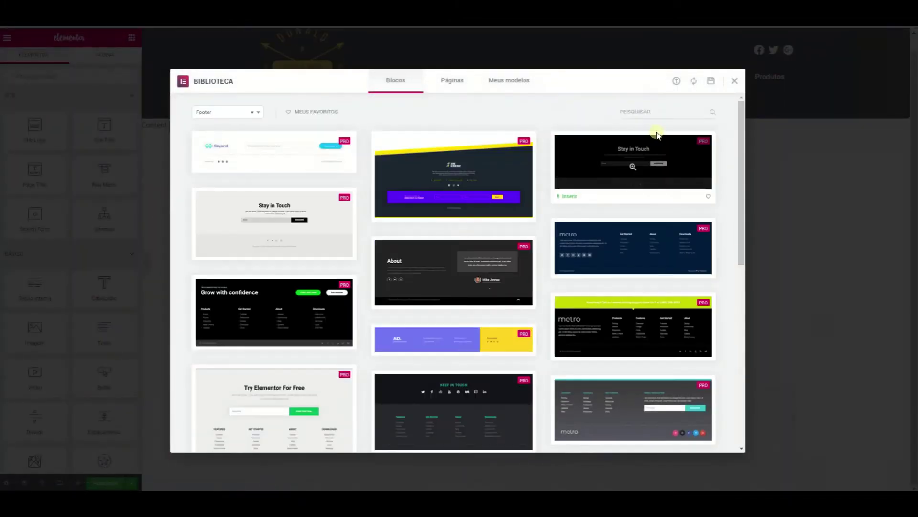
Step: Dismiss the block library and add an empty single-column section to the footer
click(735, 84)
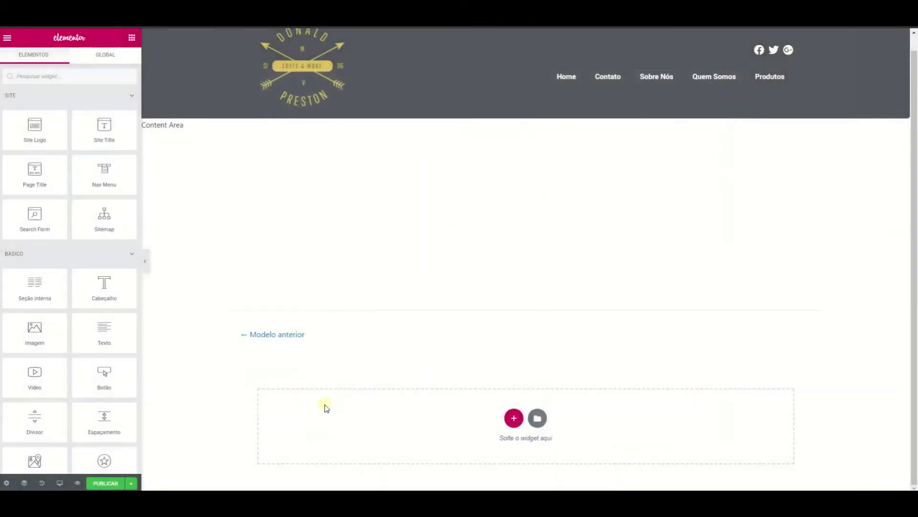
click(514, 418)
click(397, 396)
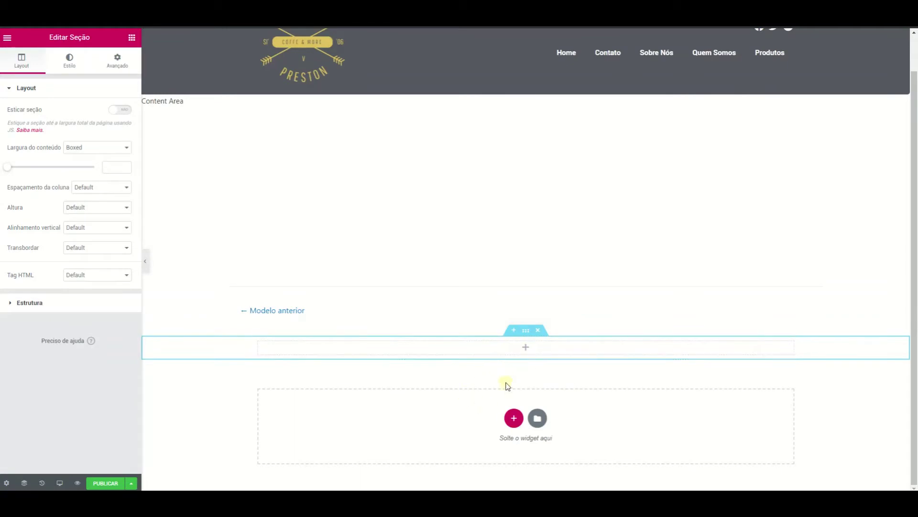
Step: Insert an inner section into the new section and delete its second column
click(132, 37)
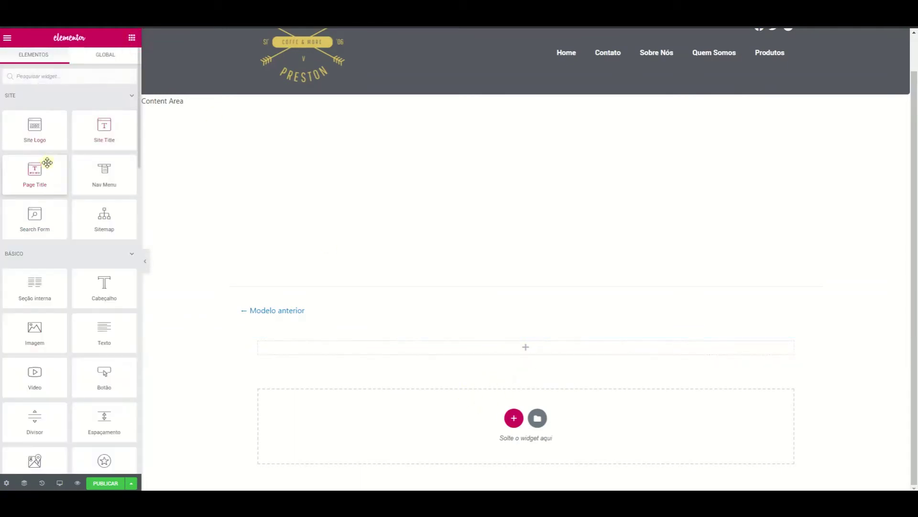
drag(34, 287, 524, 349)
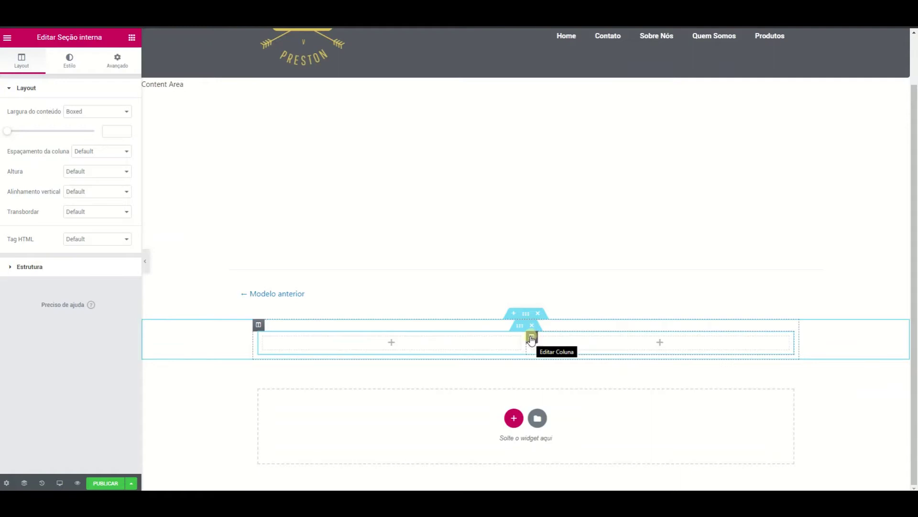
right_click(532, 339)
click(562, 474)
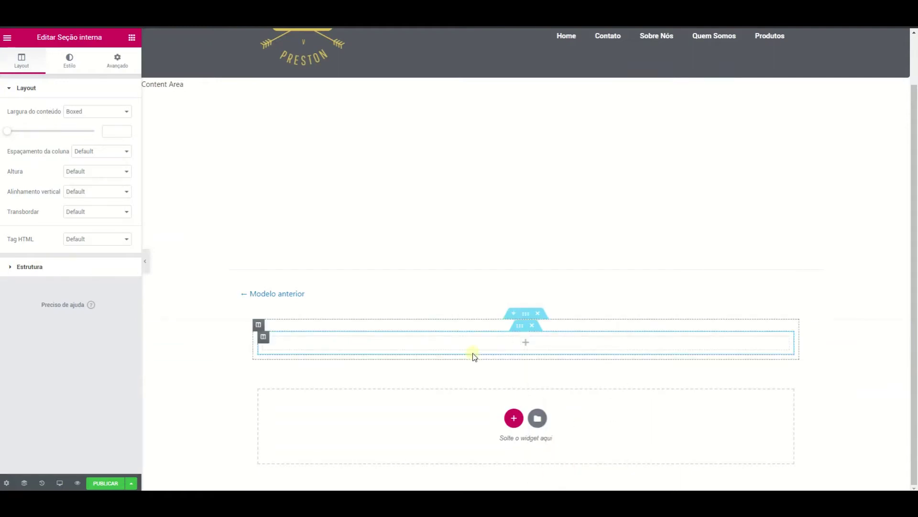
Step: Duplicate the outer section and give the lower copy a classic solid black background
right_click(524, 315)
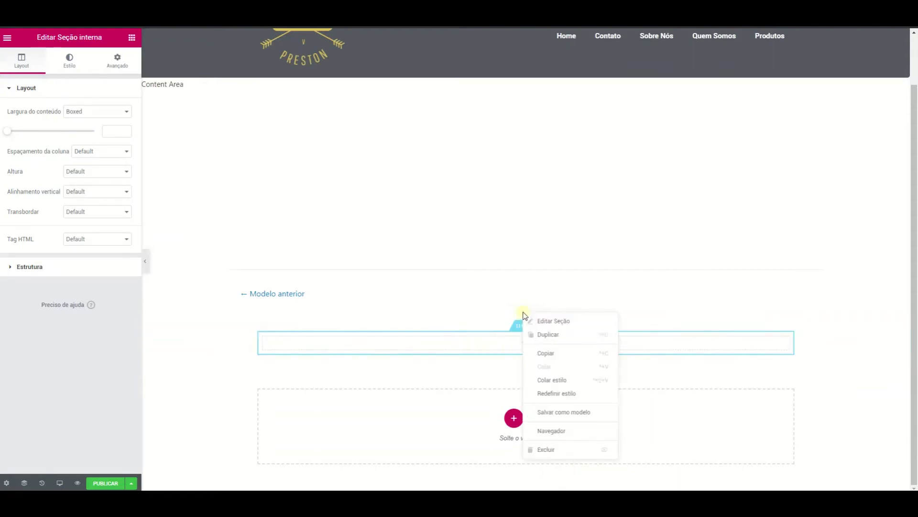
click(551, 334)
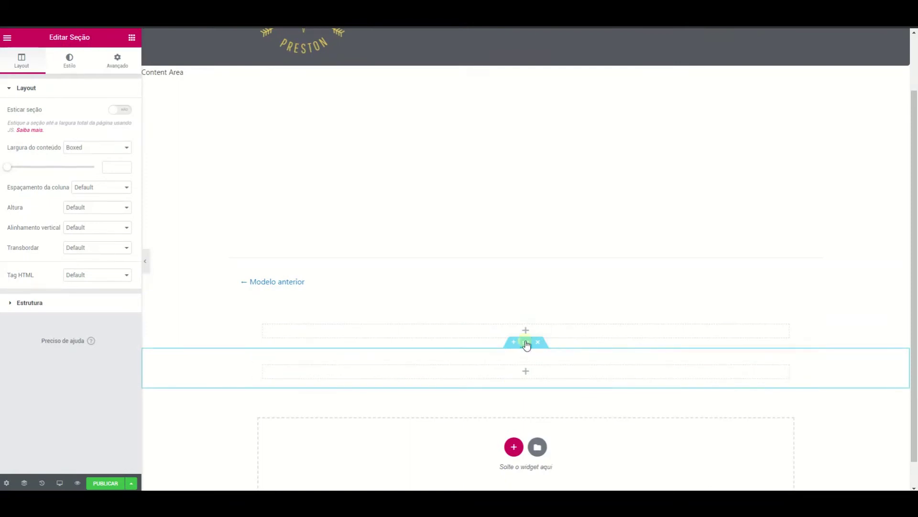
click(70, 67)
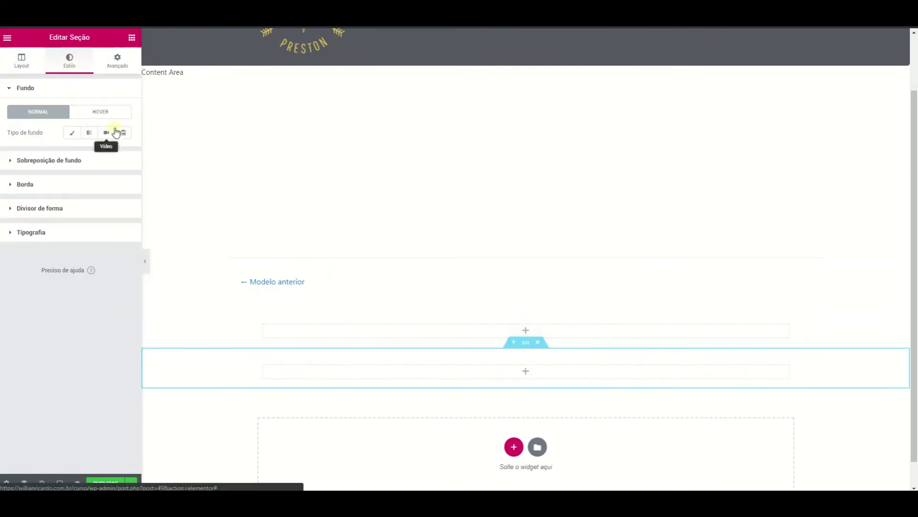
click(73, 132)
click(120, 153)
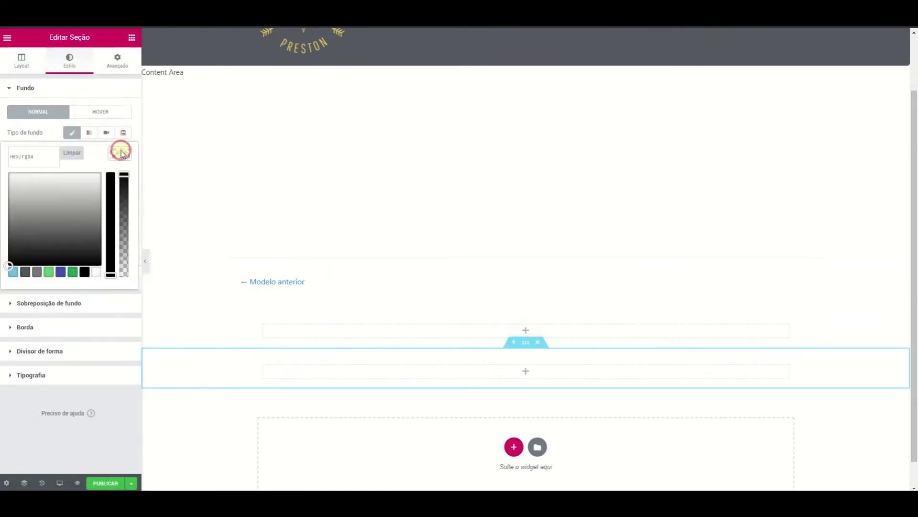
click(86, 273)
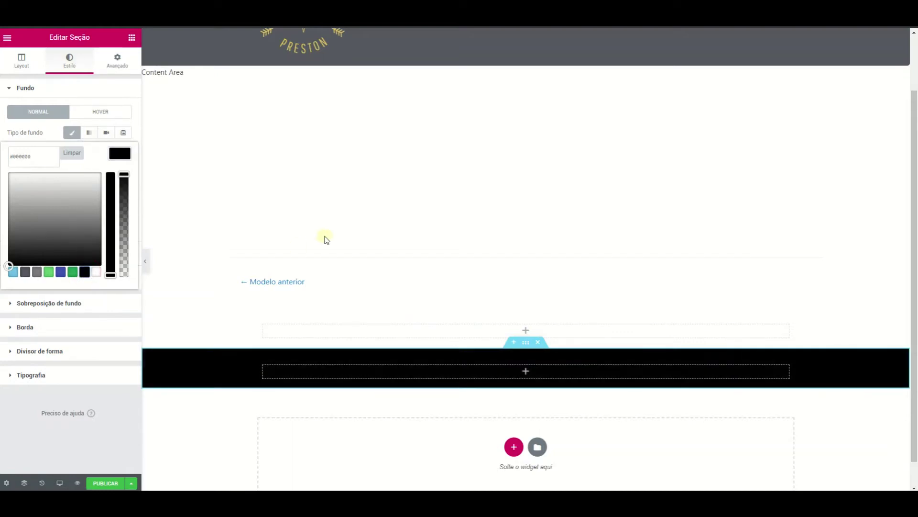
Step: Inspect the content area in the browser developer tools and add a temporary hex color property to its styles
scroll(311, 232, up, 2)
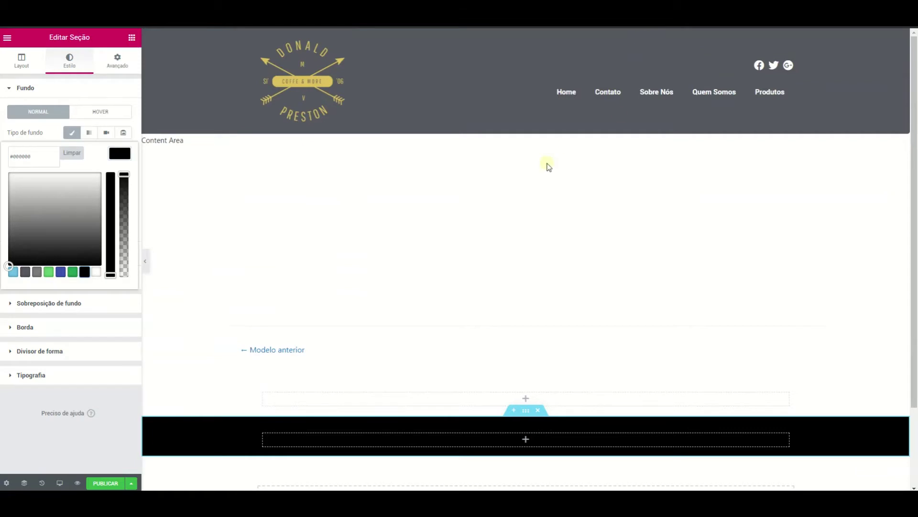
right_click(641, 282)
click(691, 446)
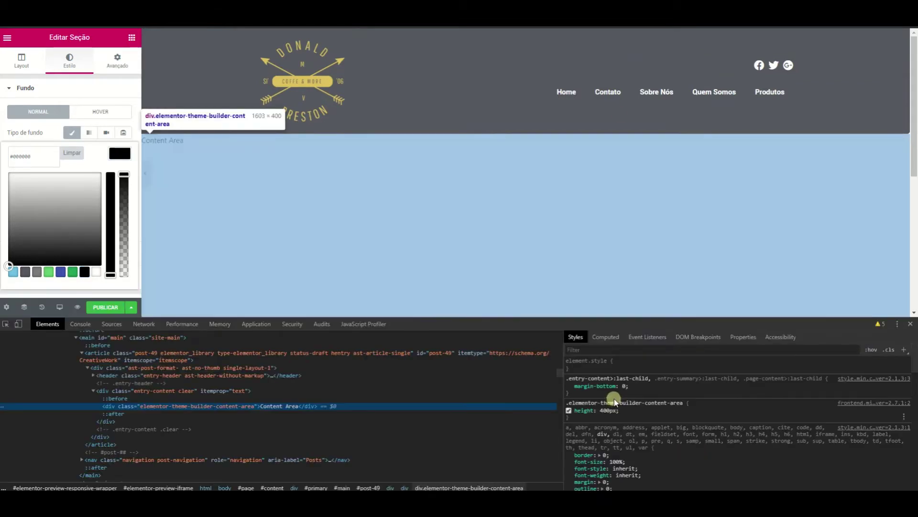
click(589, 393)
text(co)
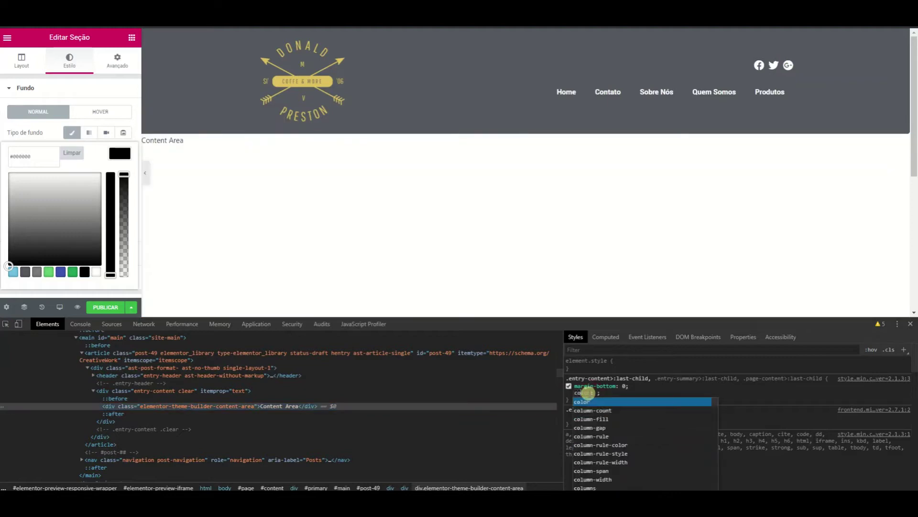
key(Tab)
text(#)
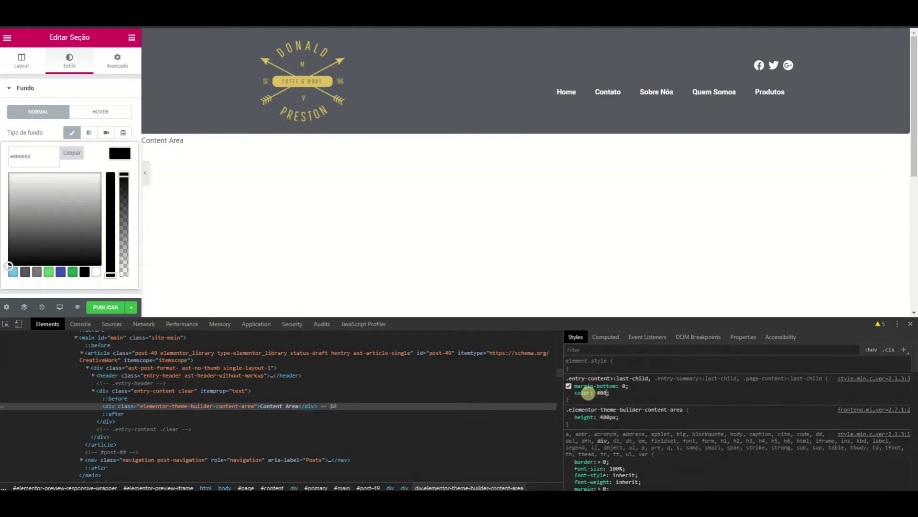
text(000)
Step: Sample the site header's background with the property's colour picker, copy its hex code and close the developer tools
click(600, 392)
click(477, 86)
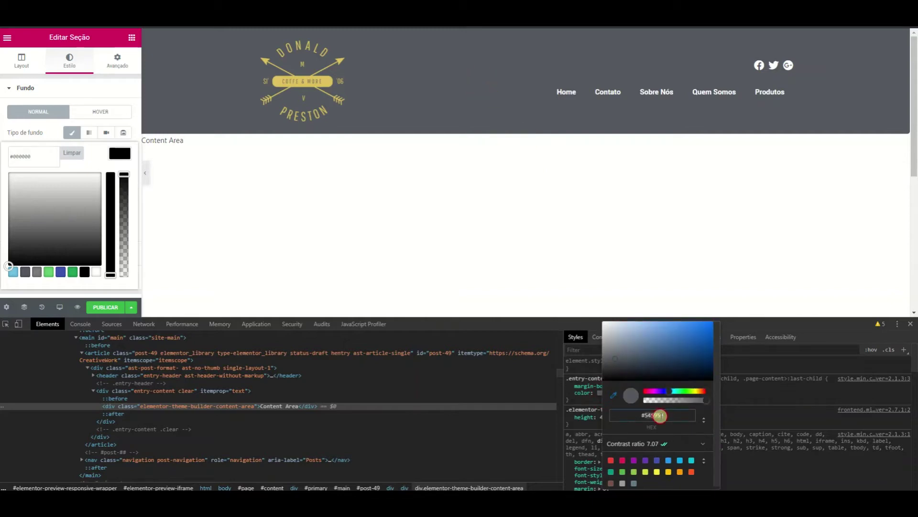
click(911, 324)
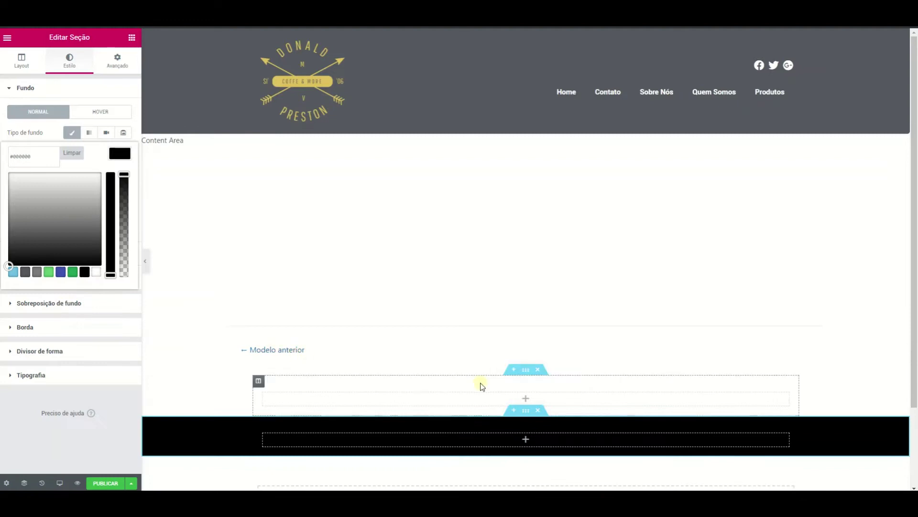
Step: Set the lower section's background colour to #54595f
click(525, 410)
drag(49, 164, 11, 157)
text(#54595f)
click(352, 311)
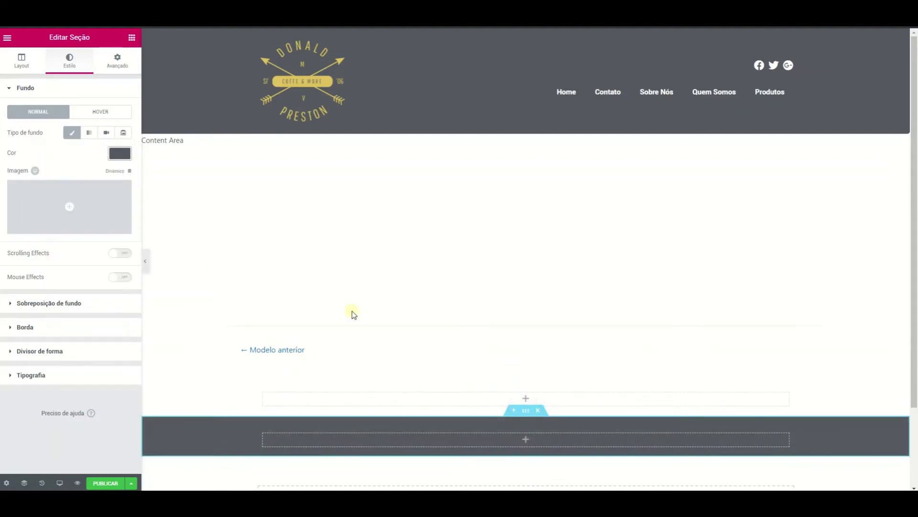
click(478, 433)
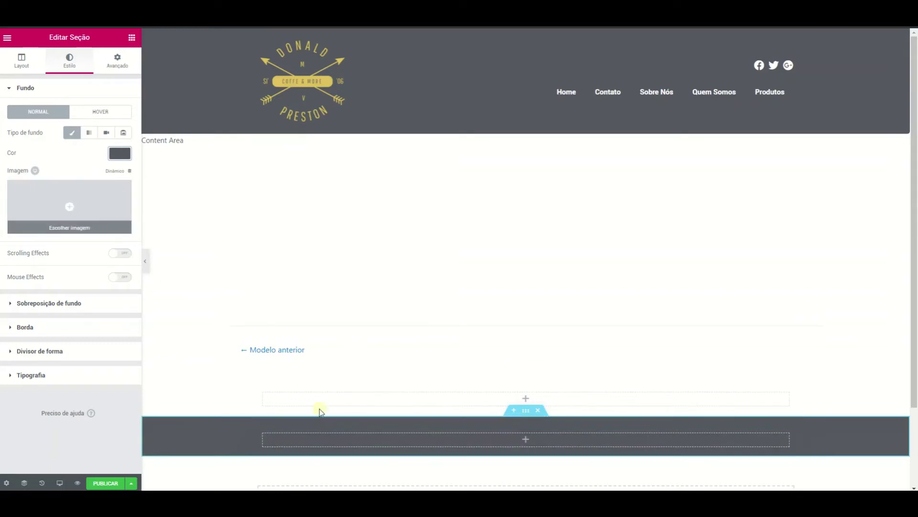
Step: Add a Text widget to the dark lower section, replacing its placeholder with "Feito por" followed by the author's name
click(131, 37)
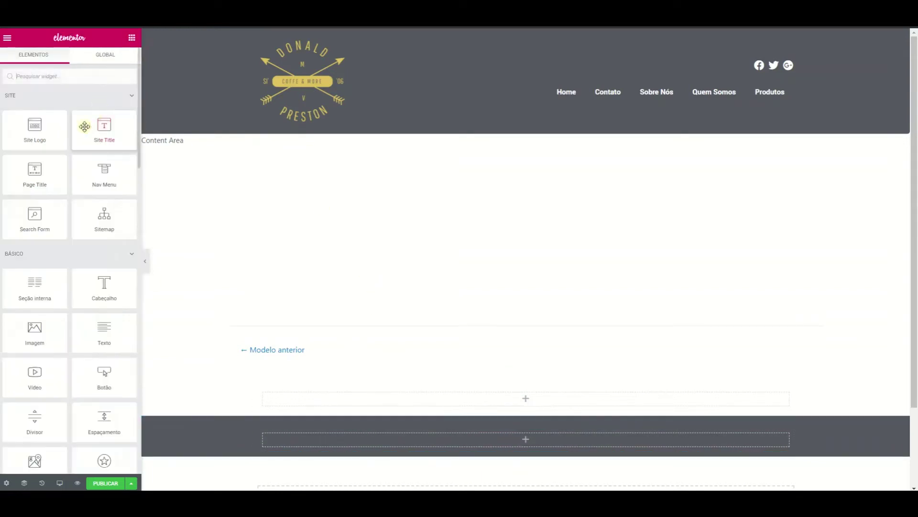
click(41, 76)
text(tex)
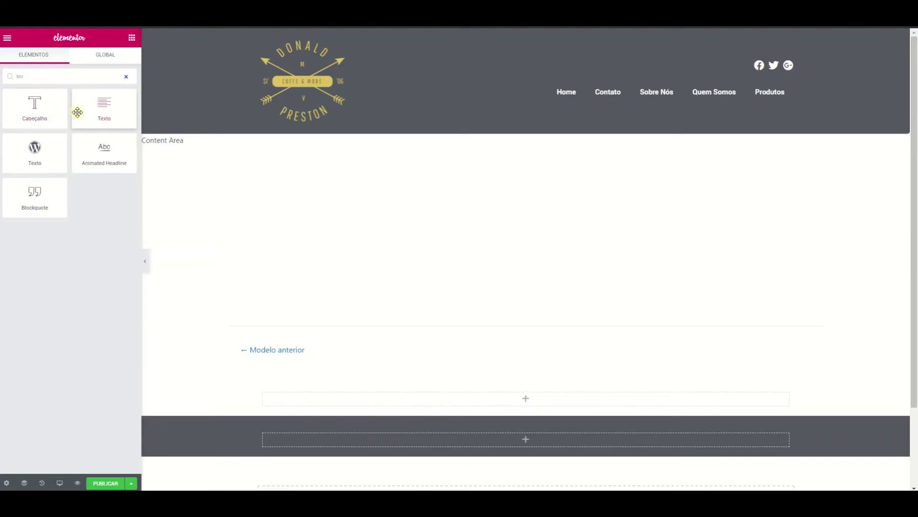
drag(95, 102, 558, 440)
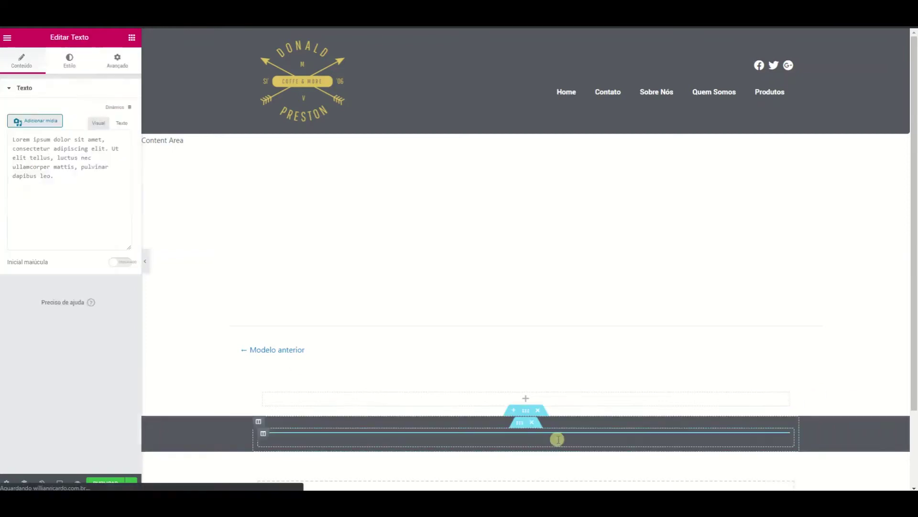
drag(112, 282, 10, 221)
text(Feito por Willian Ricardo)
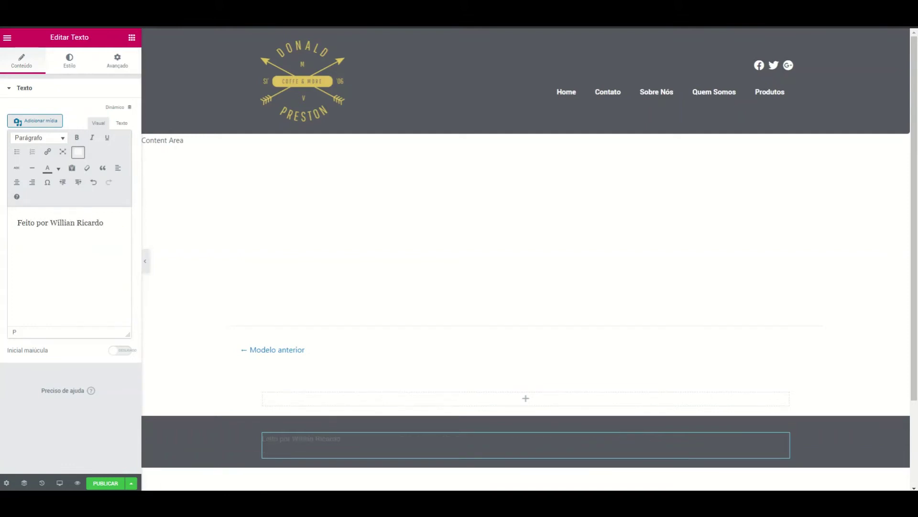
Step: Centre the credit text and set its text colour to white
click(67, 61)
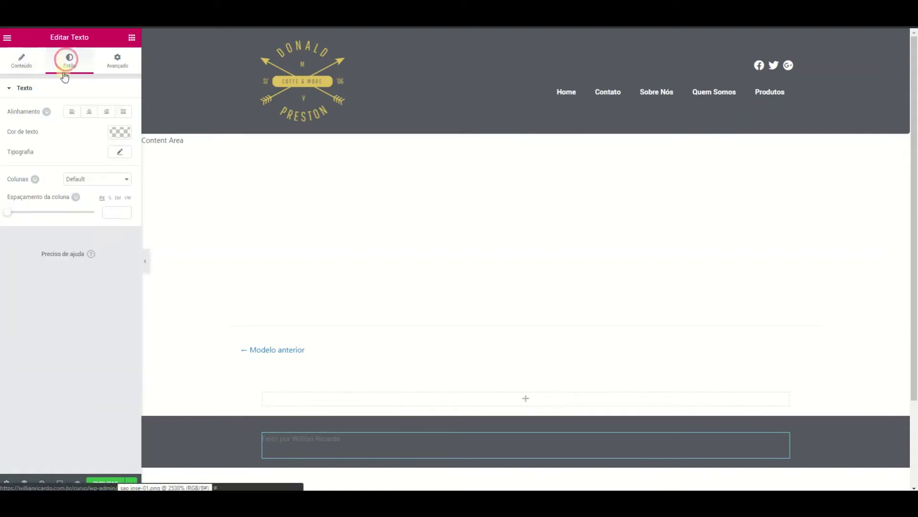
click(89, 111)
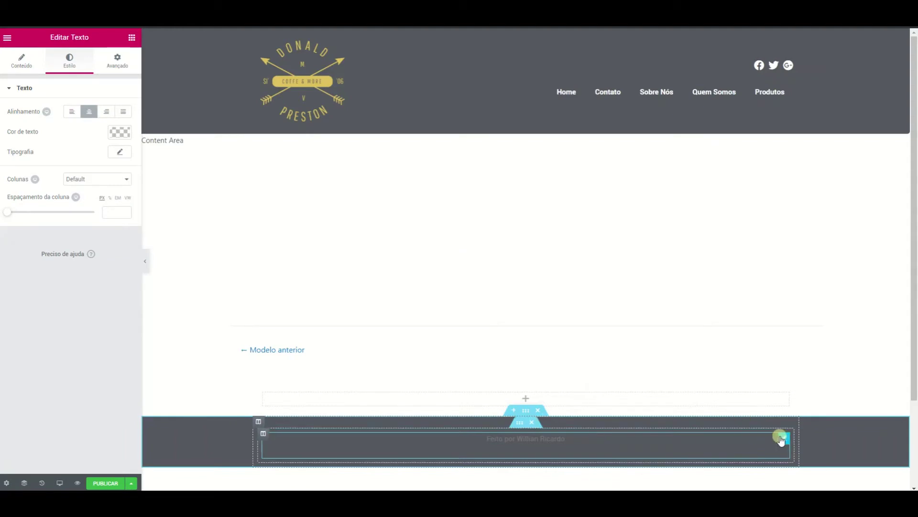
click(37, 41)
click(119, 133)
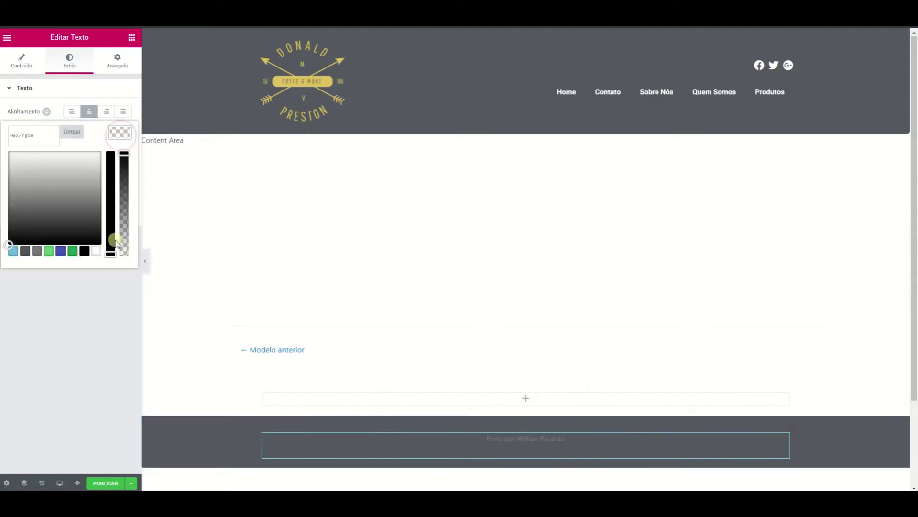
click(96, 253)
click(273, 297)
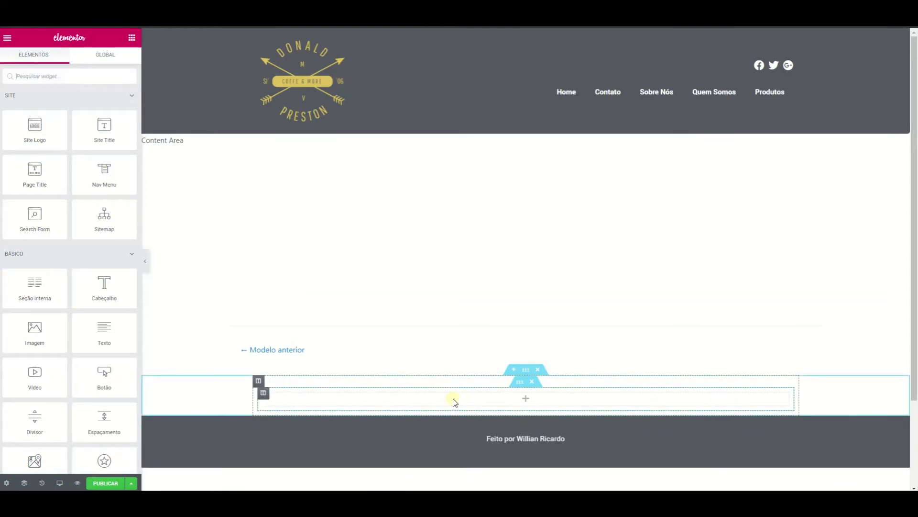
Step: Find the Form widget and place it in the empty upper section
click(69, 76)
text(form)
drag(34, 105, 452, 397)
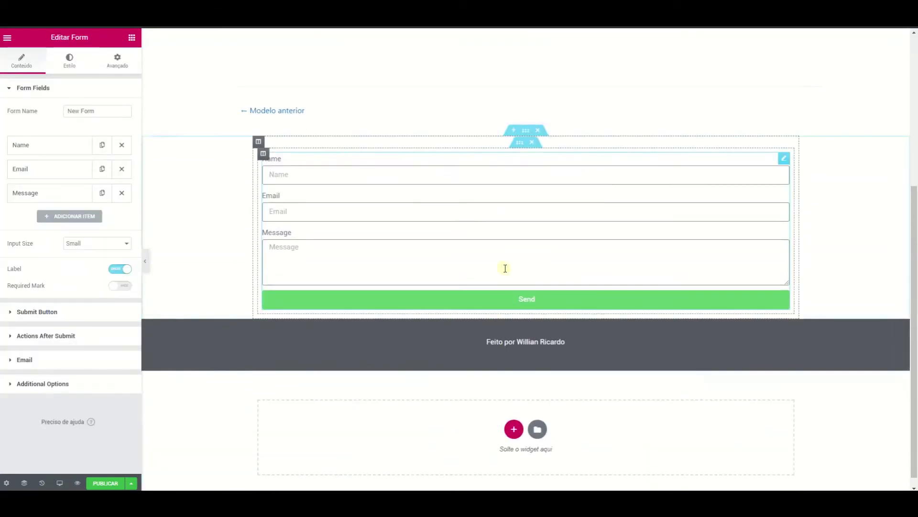
Step: Add an empty column beside the form's column and bring up the available widgets
right_click(259, 141)
click(300, 184)
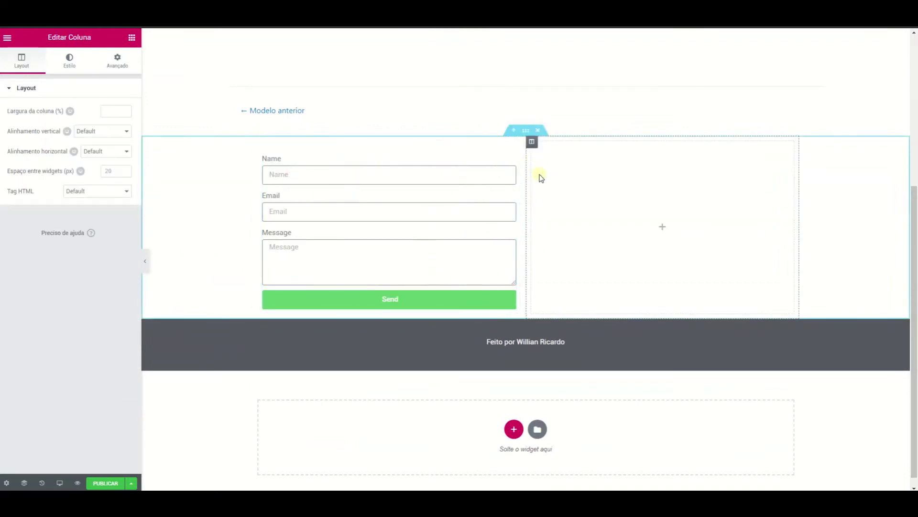
click(132, 37)
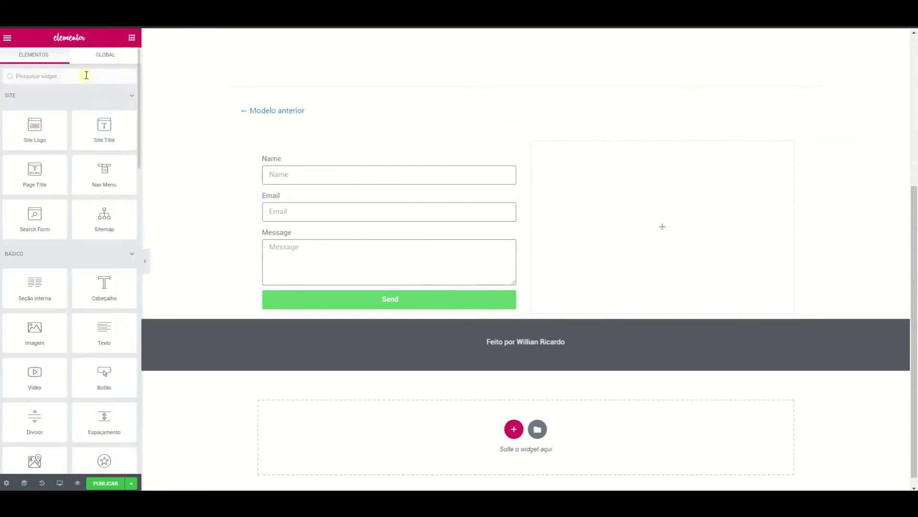
Step: Find the social icons widget and place it centred in the empty column beside the form
click(83, 76)
text(r)
key(BackSpace)
text(sh)
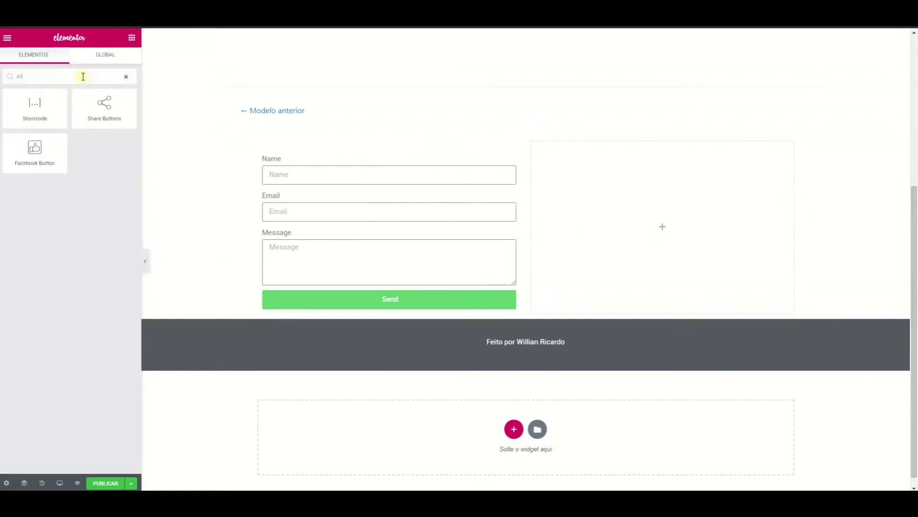
key(BackSpace)
key(BackSpace)
text(soc)
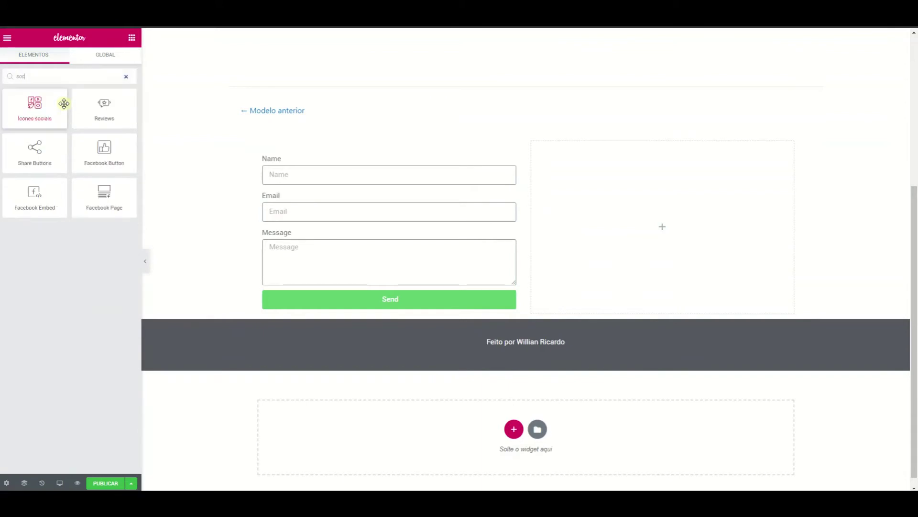
drag(63, 103, 627, 225)
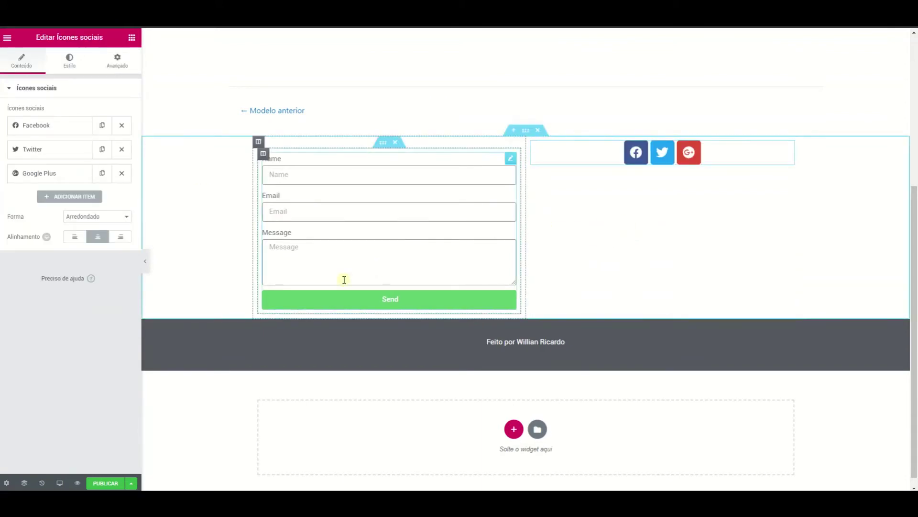
click(120, 238)
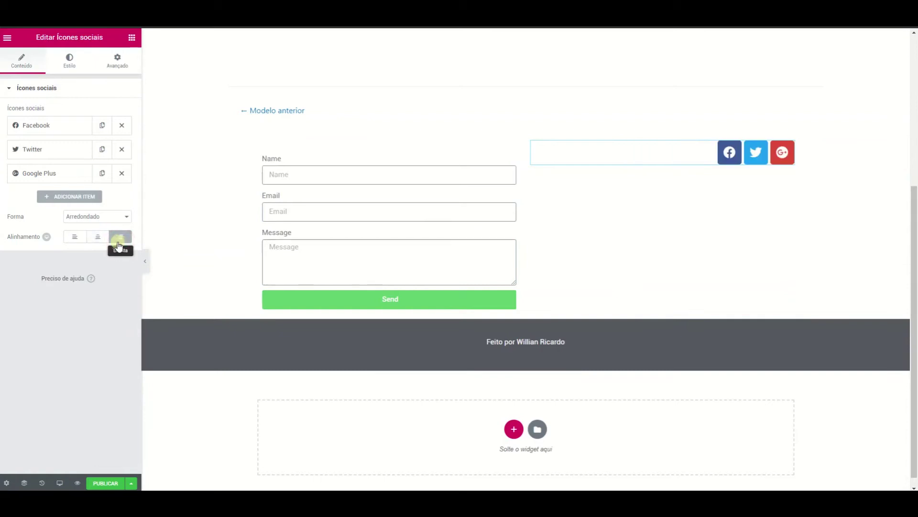
click(93, 237)
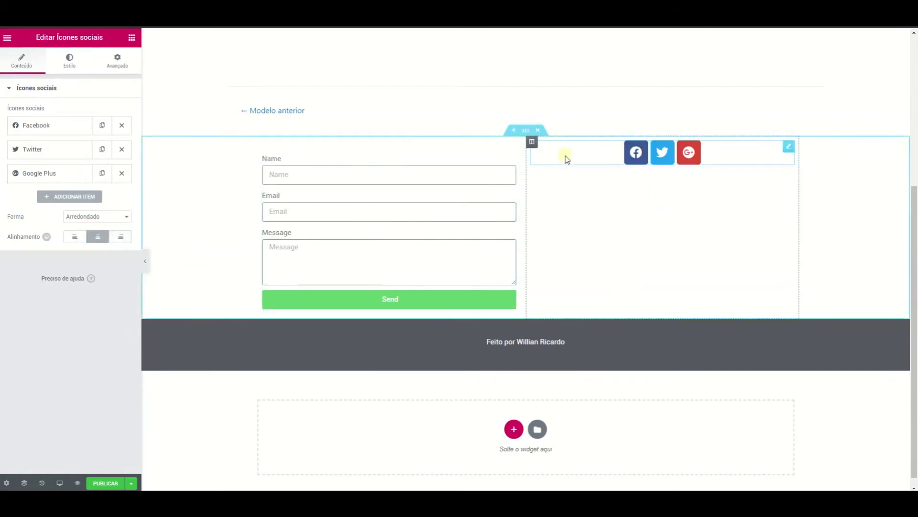
Step: Set the vertical alignment of the social icons' column to Meio
right_click(532, 142)
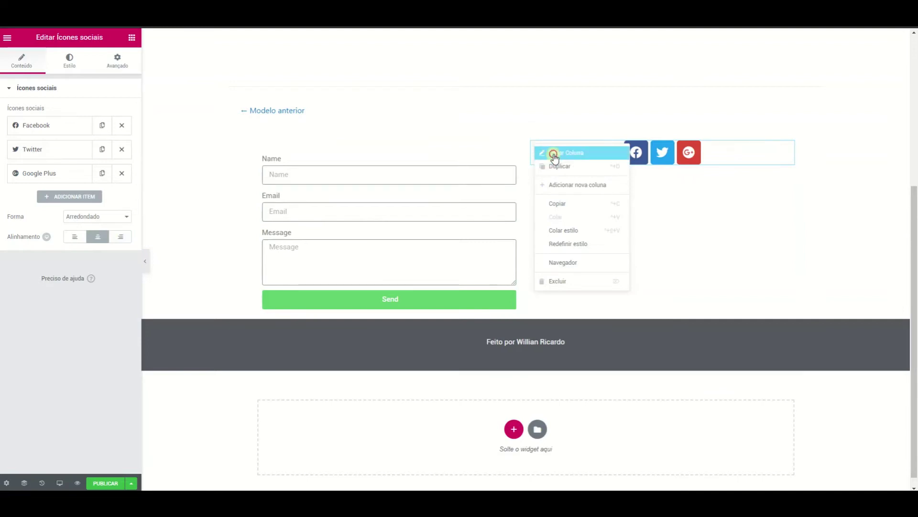
click(555, 153)
click(95, 136)
click(99, 156)
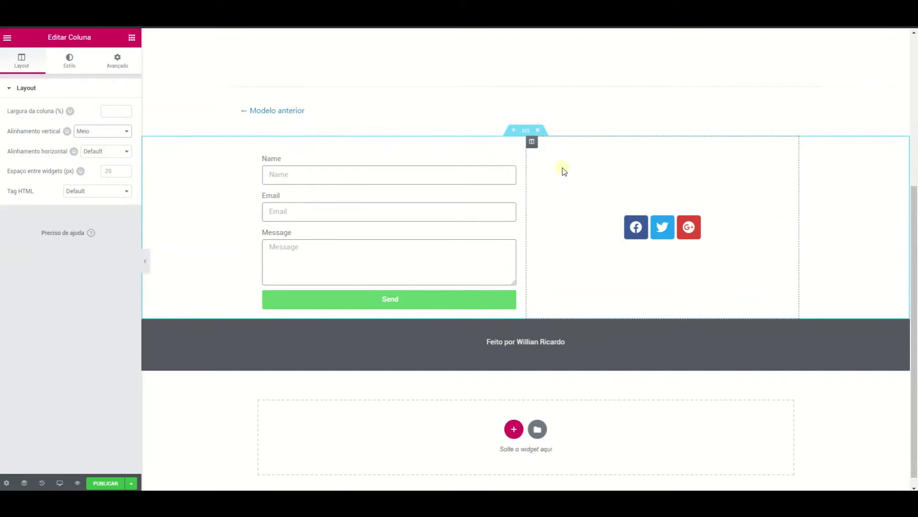
Step: Try the Superior and Inferior vertical alignments on the social icons' column and return it to Meio
right_click(531, 142)
click(547, 153)
click(84, 133)
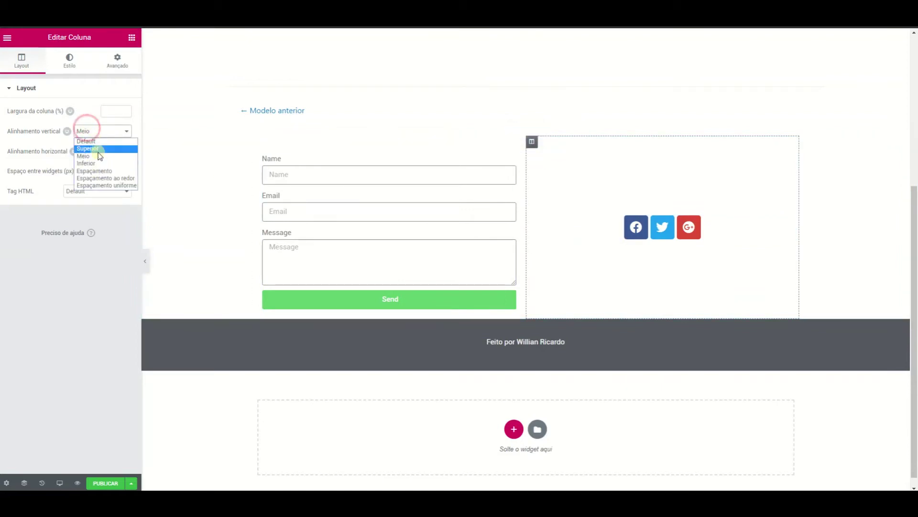
click(103, 150)
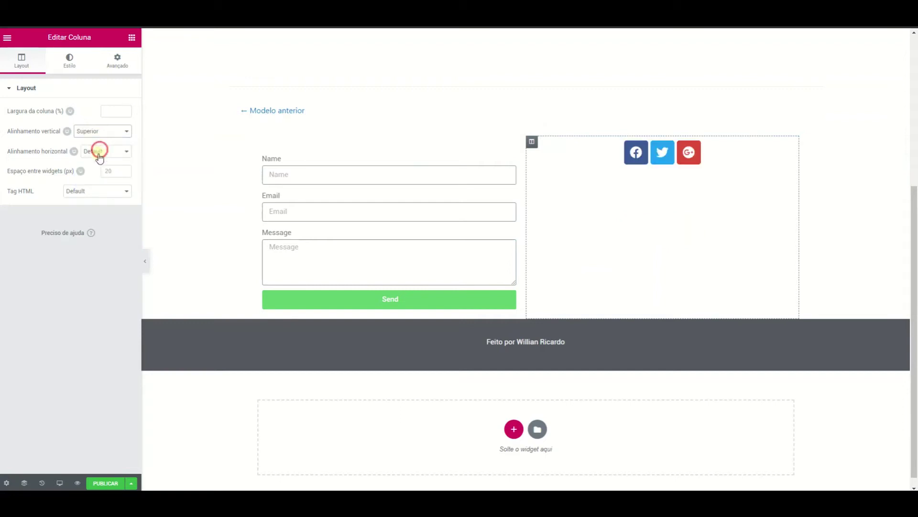
click(98, 131)
click(99, 163)
click(102, 131)
click(101, 155)
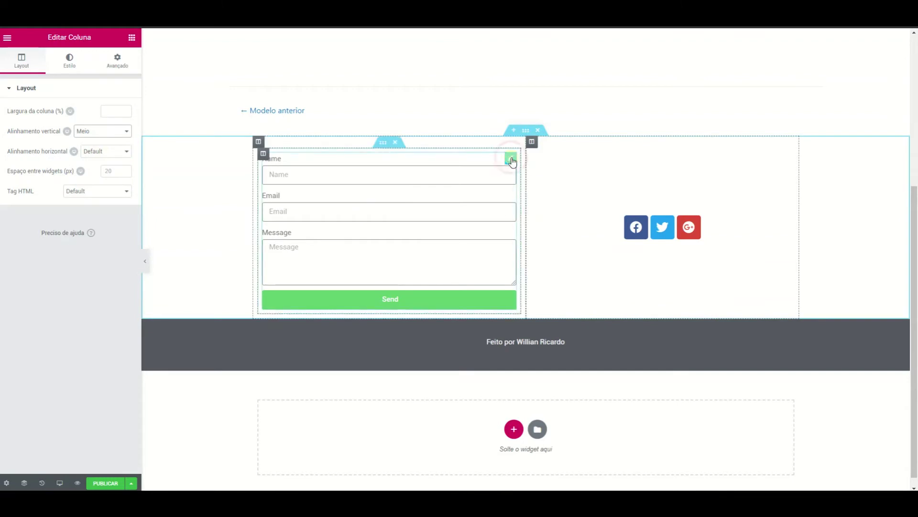
Step: Set the background colour of the form's submit button to #54595f
click(511, 159)
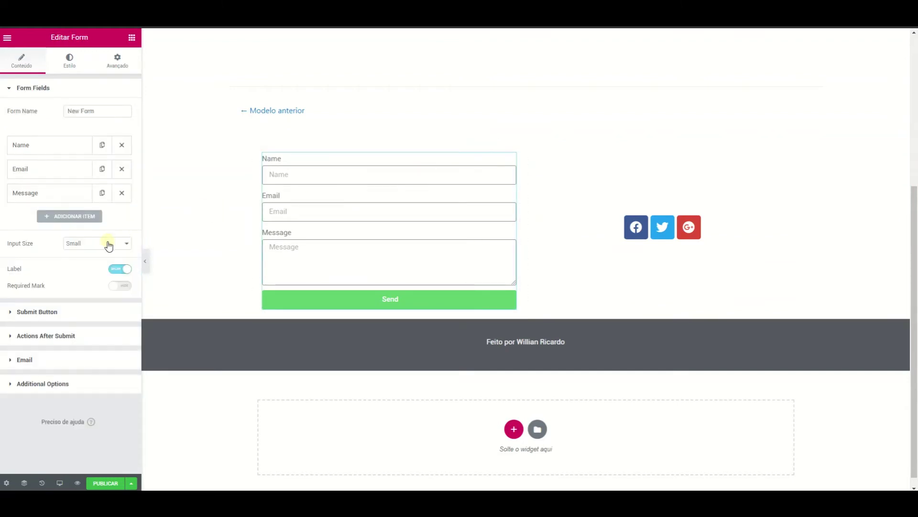
click(88, 312)
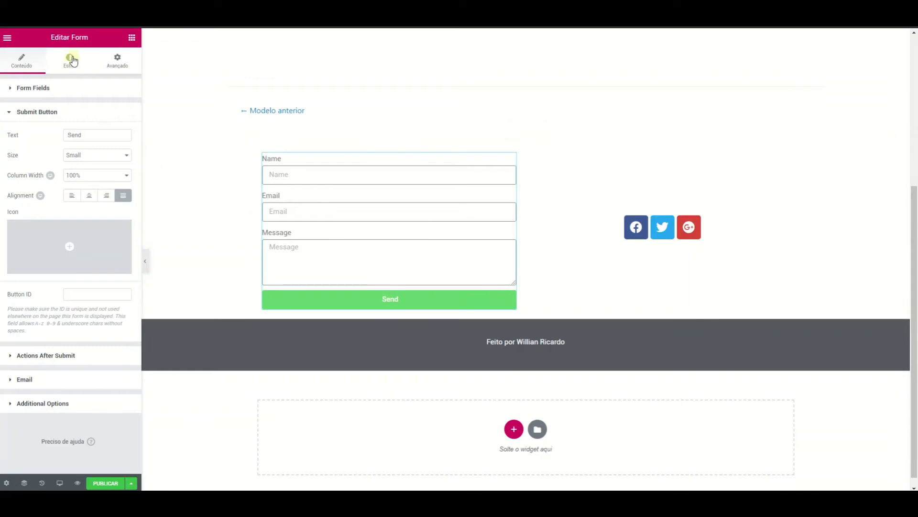
click(70, 61)
click(54, 385)
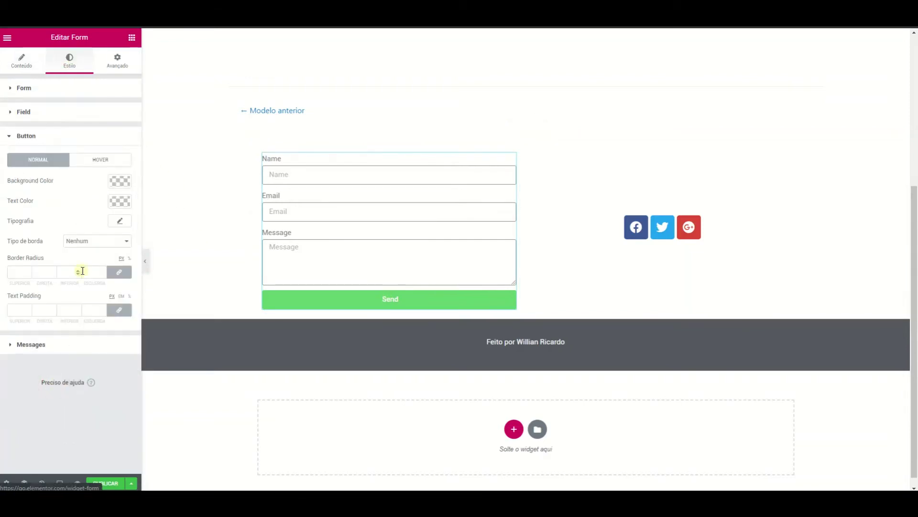
click(118, 182)
click(55, 186)
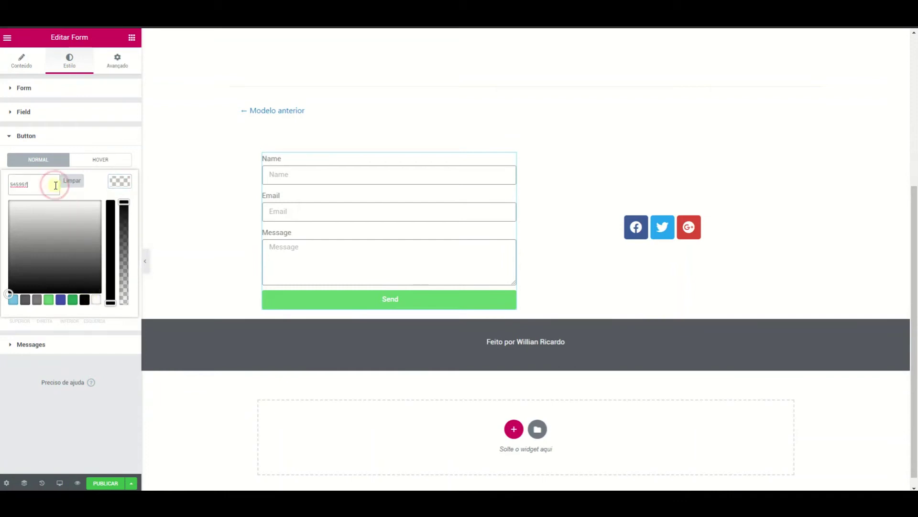
click(118, 182)
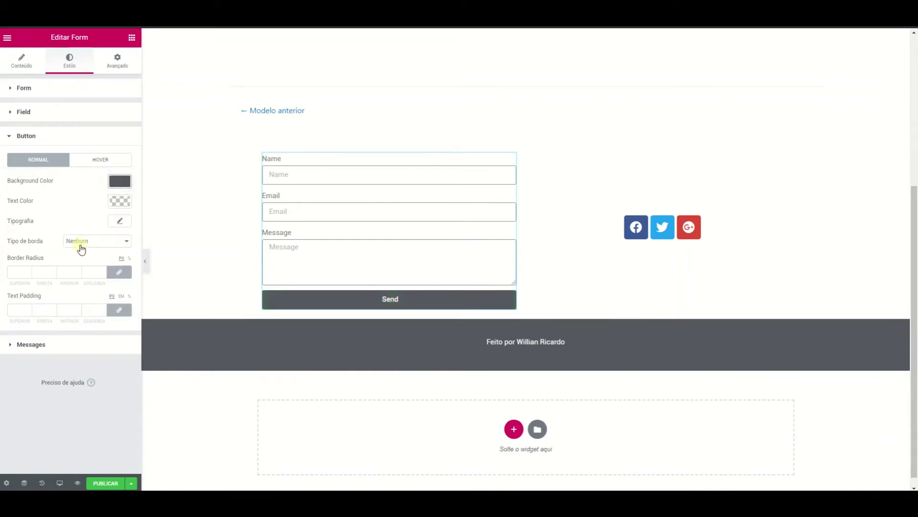
Step: Change the text of the form's submit button to "Enviar"
click(21, 59)
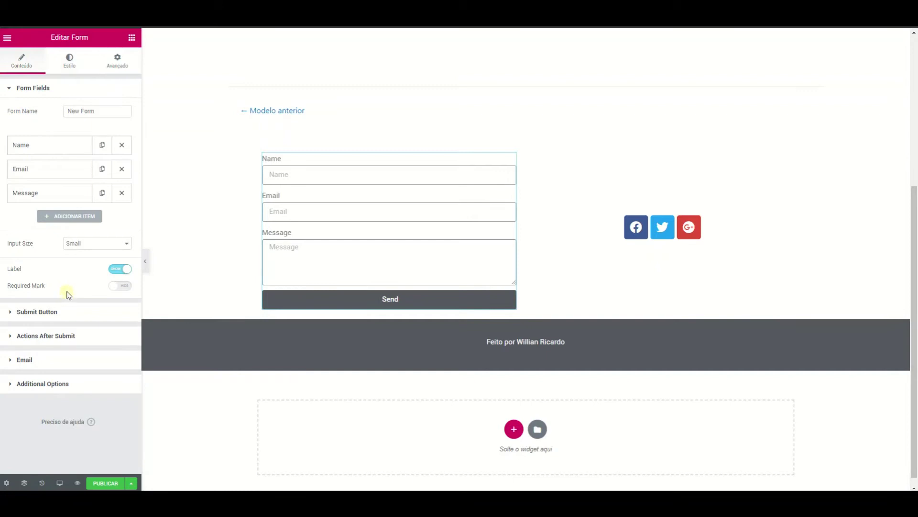
click(63, 365)
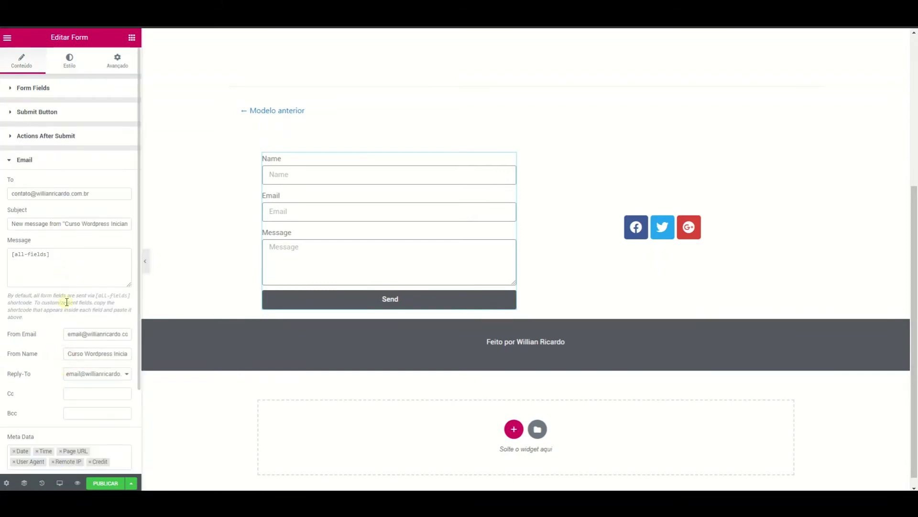
click(20, 137)
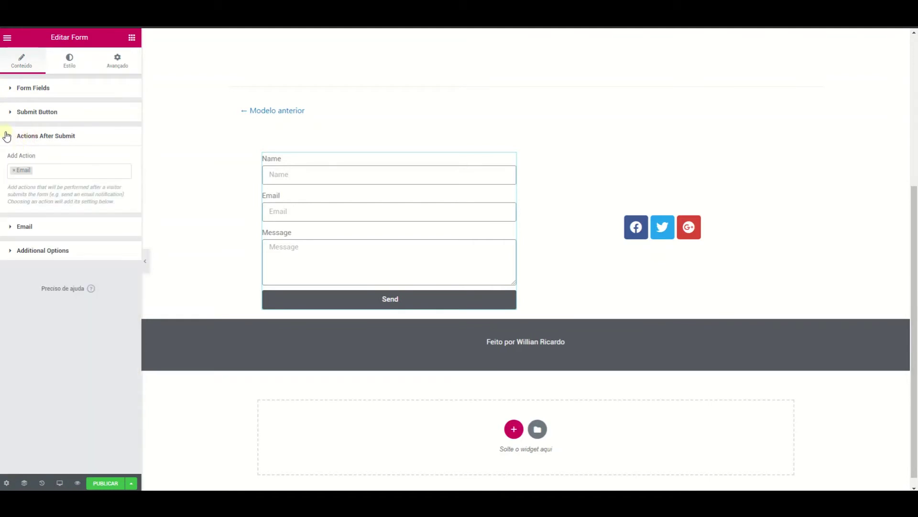
click(7, 136)
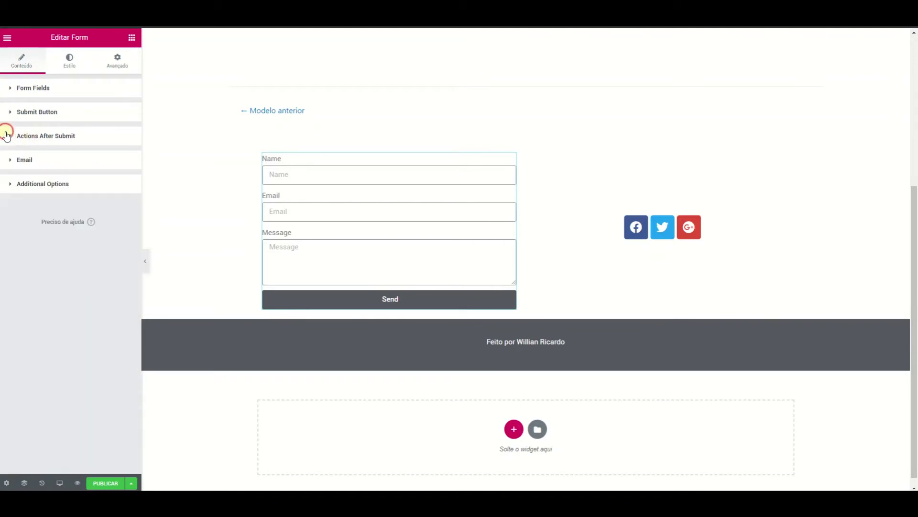
click(22, 115)
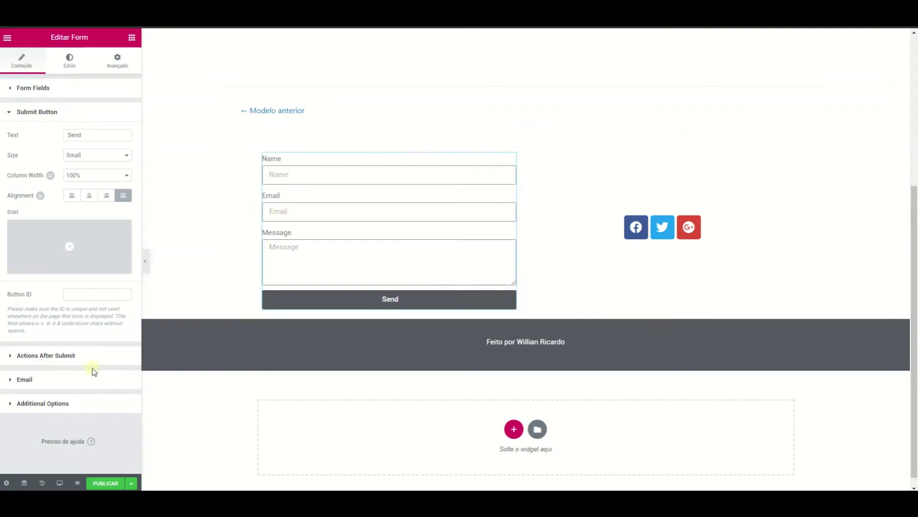
drag(86, 135, 52, 137)
text(Enviar)
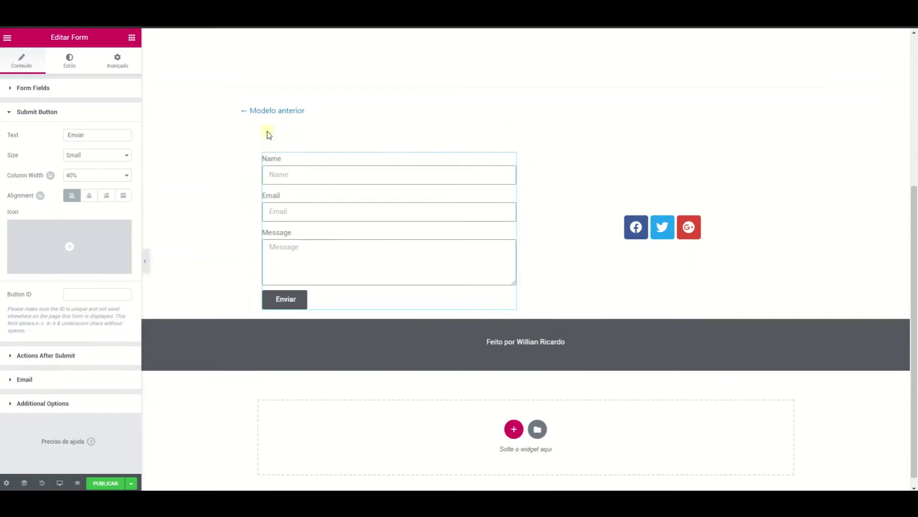
Step: Clear the label of the form's Name field and set its placeholder to "Nome"
click(100, 92)
click(53, 153)
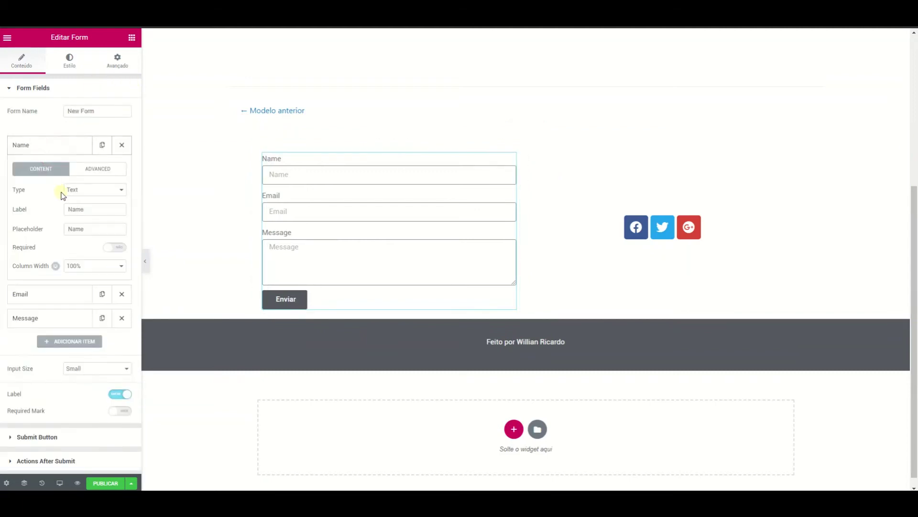
double_click(92, 210)
text(NOme)
key(BackSpace)
key(BackSpace)
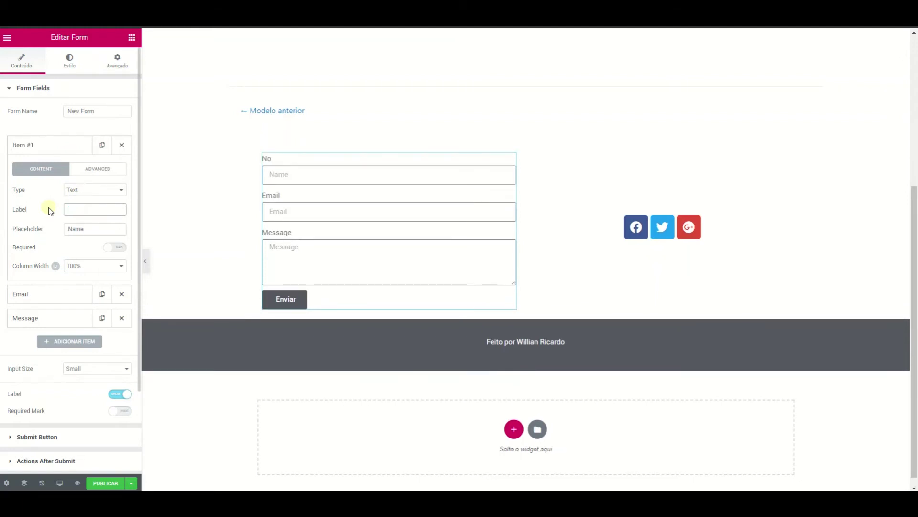
key(Tab)
text(Nome)
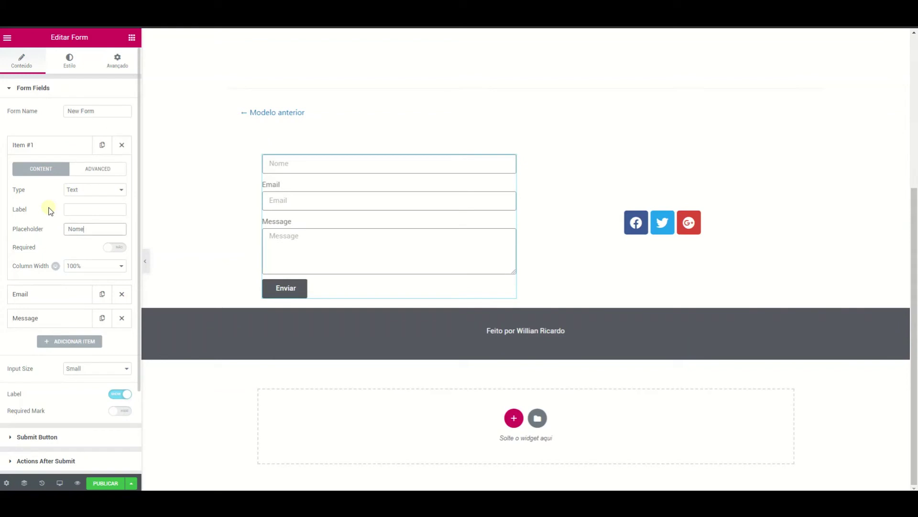
click(44, 151)
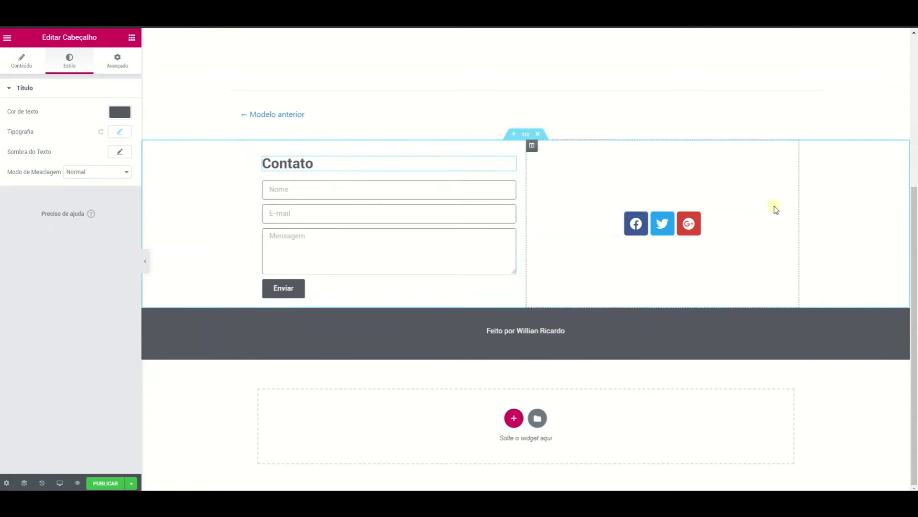
Step: Give the social icons custom colours, with primary #ffffff and secondary #54595f
click(787, 218)
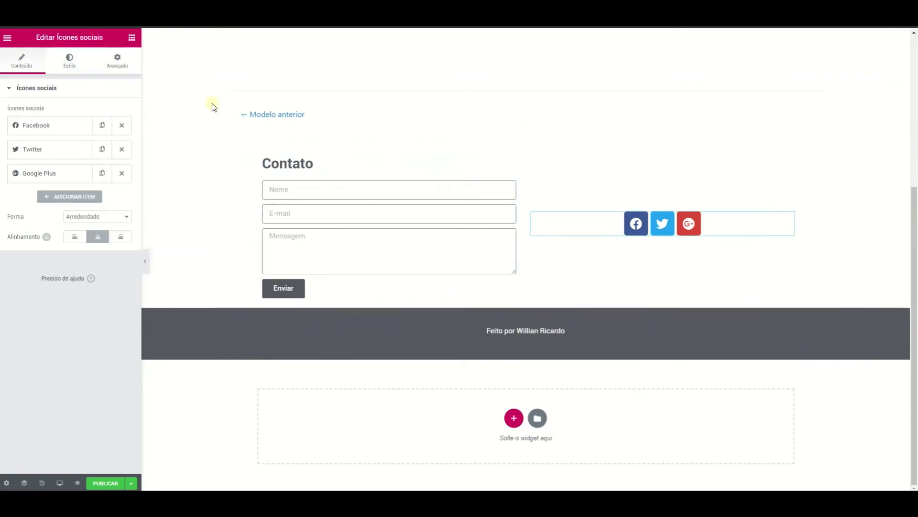
click(69, 61)
click(106, 111)
click(101, 127)
click(120, 132)
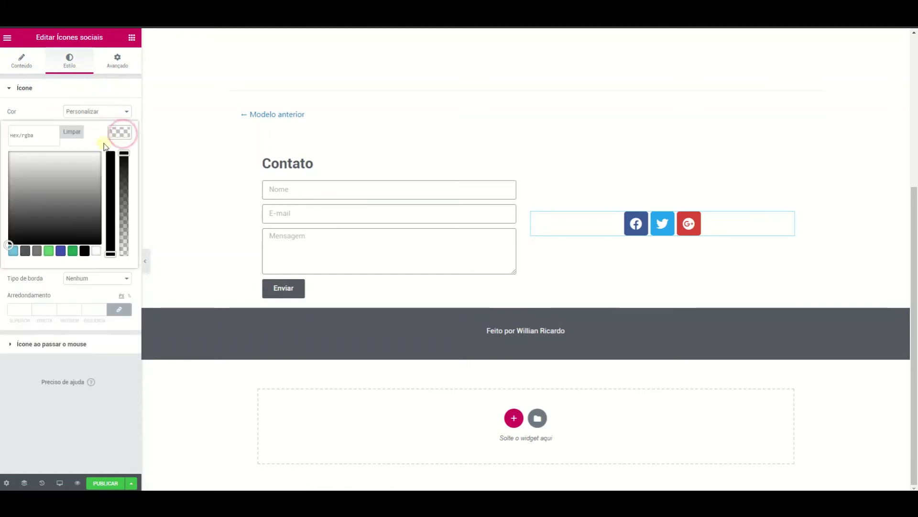
click(96, 253)
click(119, 129)
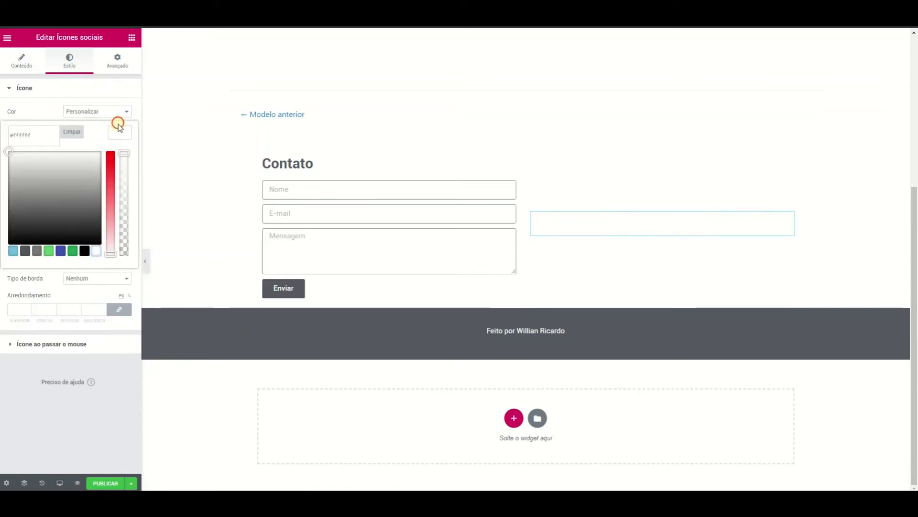
click(120, 152)
click(39, 152)
key(ctrl+v)
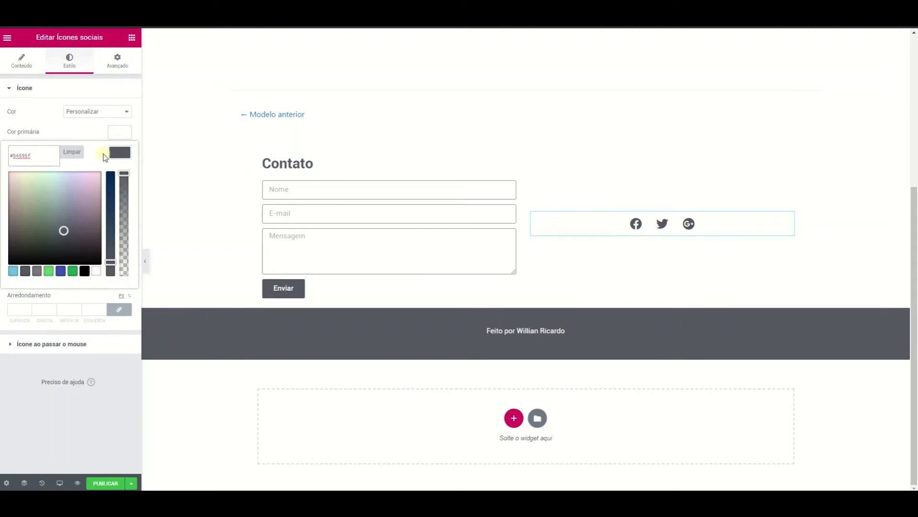
click(121, 153)
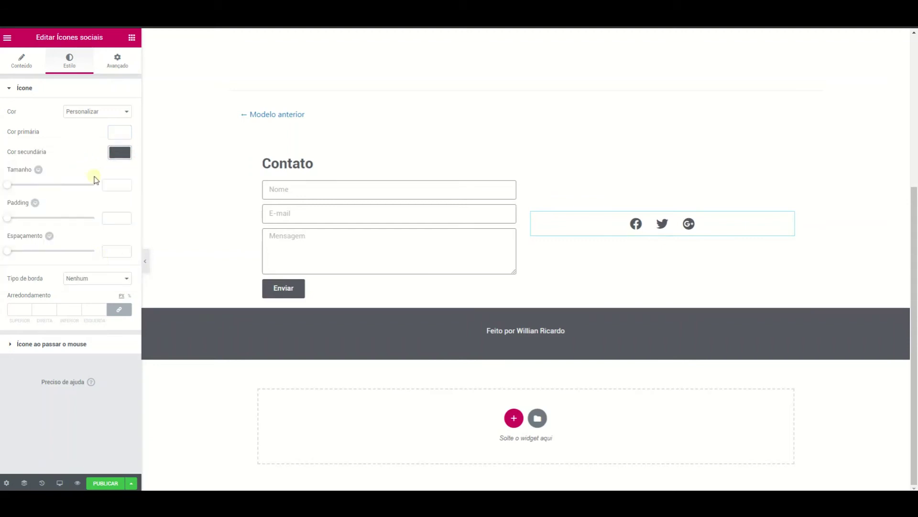
Step: Set the social icons' padding to 0,2 and align the icons to the right of their column
drag(10, 221, 13, 222)
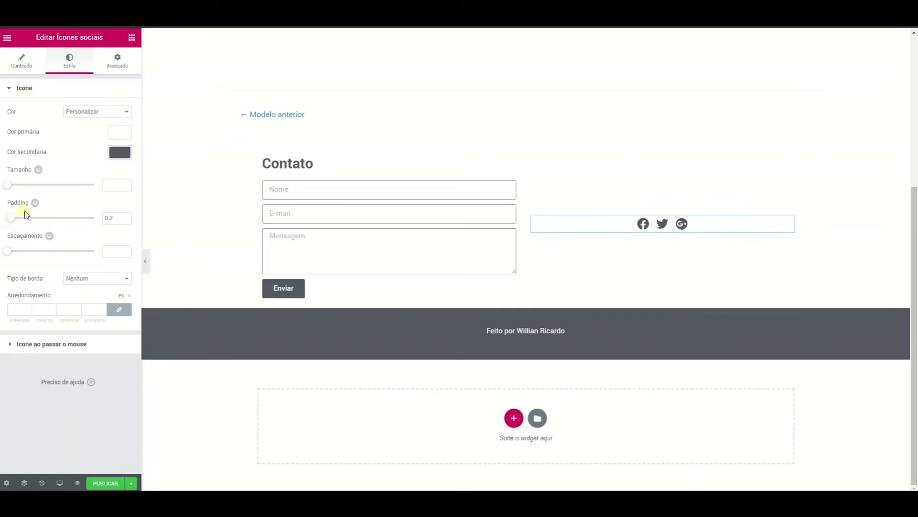
click(22, 62)
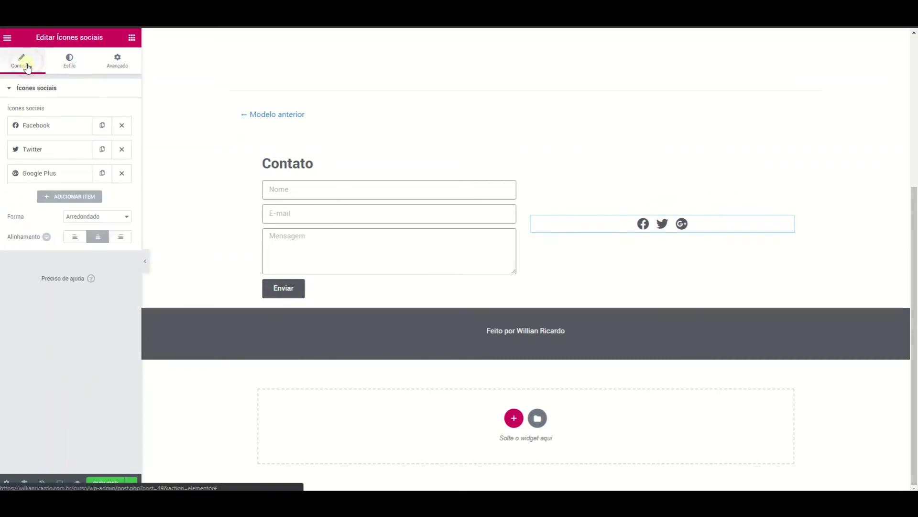
click(127, 244)
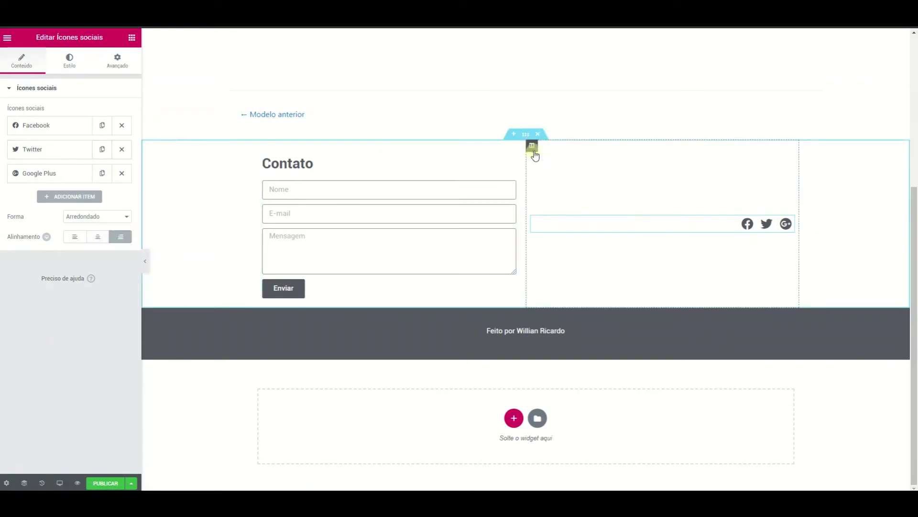
Step: Set the vertical alignment of the social icons' column to Inferior
click(532, 145)
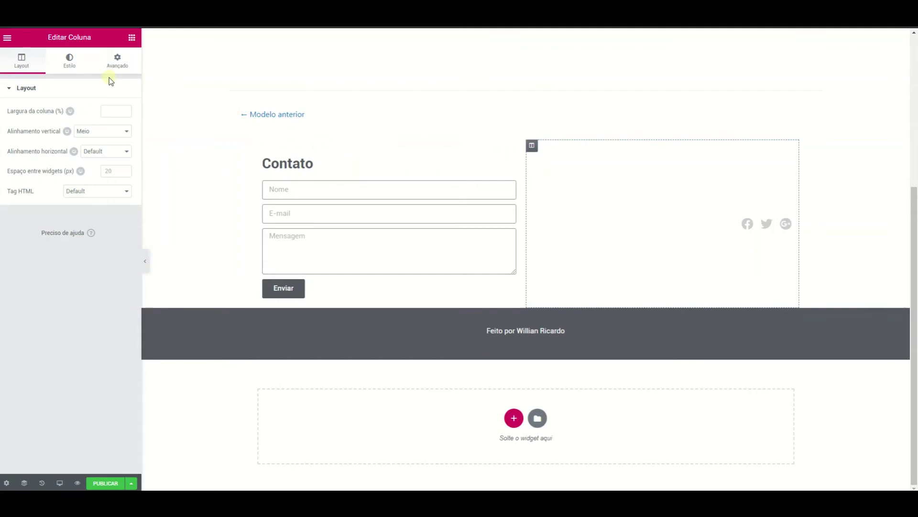
click(101, 131)
click(103, 164)
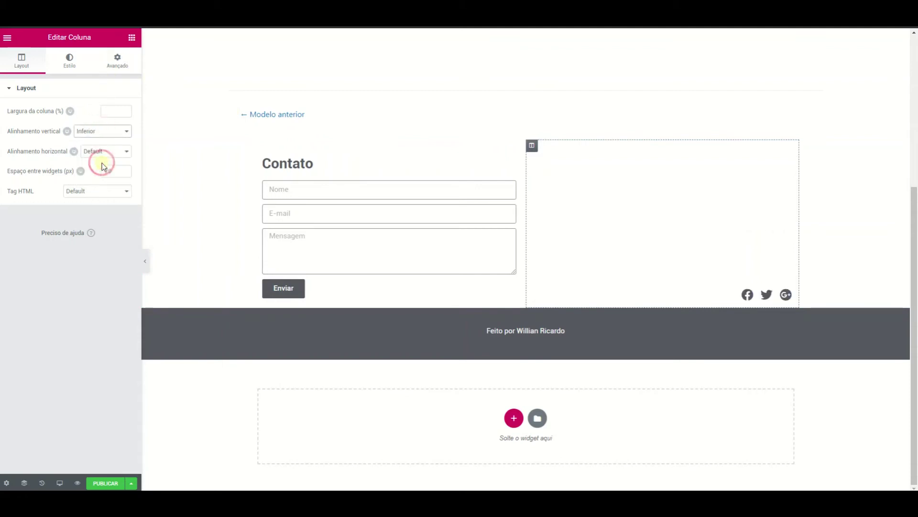
Step: Add a Texto widget above the social icons in the footer's second column
click(132, 37)
click(83, 75)
text(text)
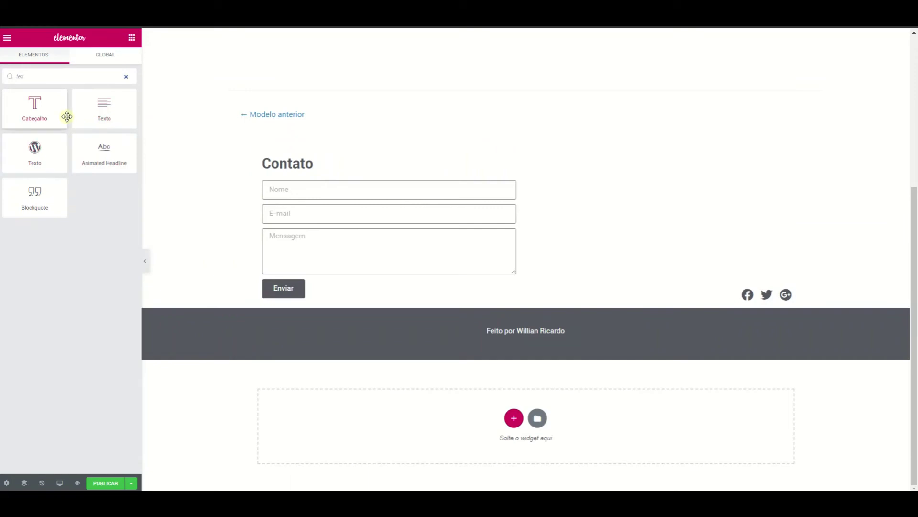
drag(95, 111, 768, 304)
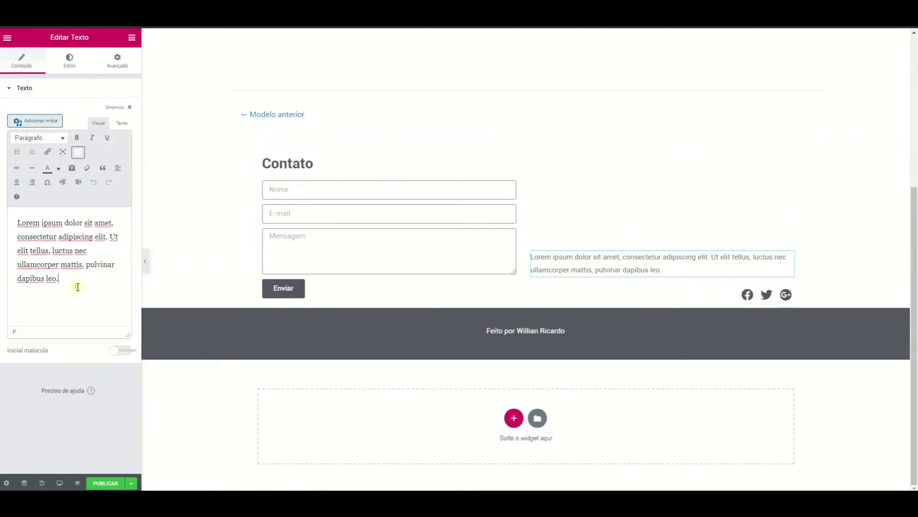
Step: Copy the Lorem ipsum paragraph in the text widget and paste it below as a second paragraph
drag(75, 284, 1, 222)
key(ctrl+c)
click(93, 282)
key(Return)
key(ctrl+v)
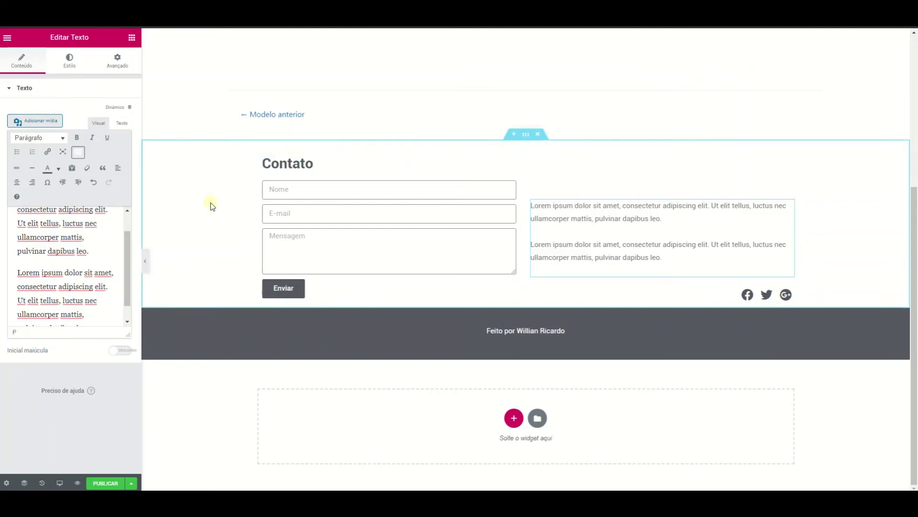
Step: Publish the footer template with the display condition Include Entire Site
click(105, 483)
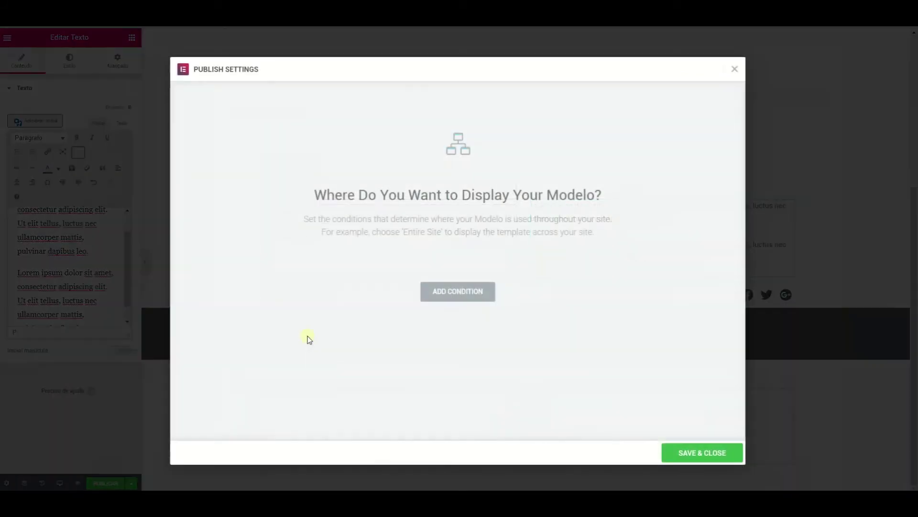
click(442, 294)
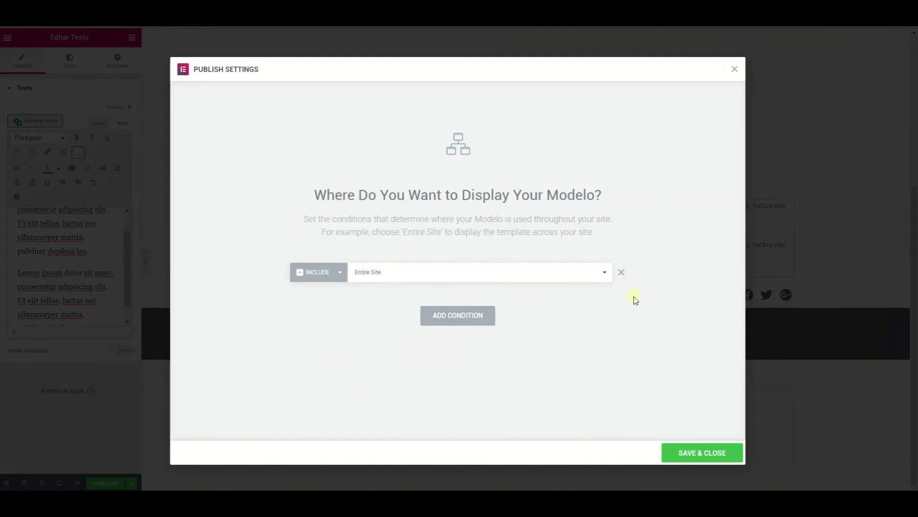
click(694, 454)
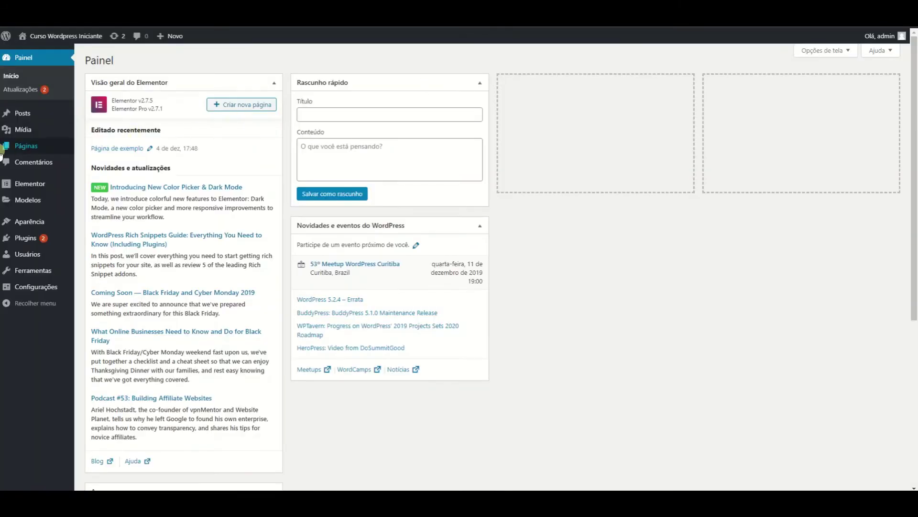
Step: Open the site's page from the WordPress dashboard in the Elementor editor and update it
mouse_move(56, 148)
click(115, 314)
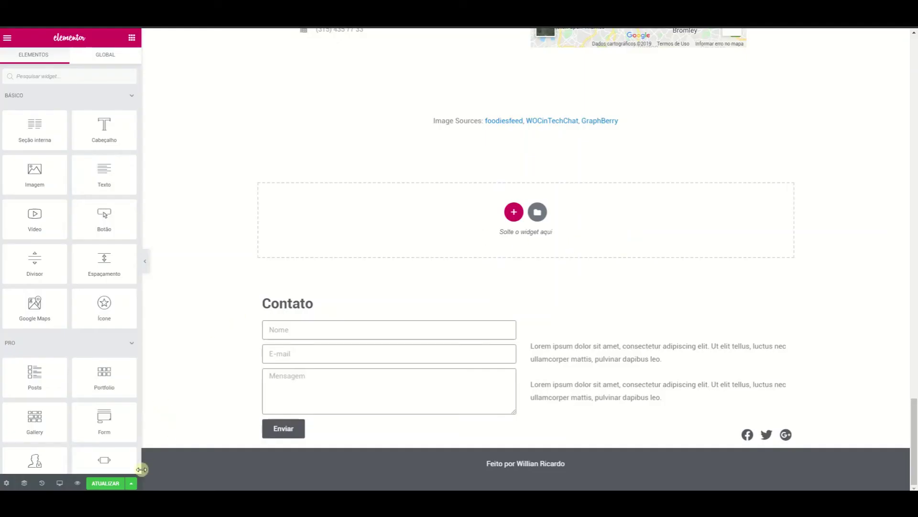
click(107, 483)
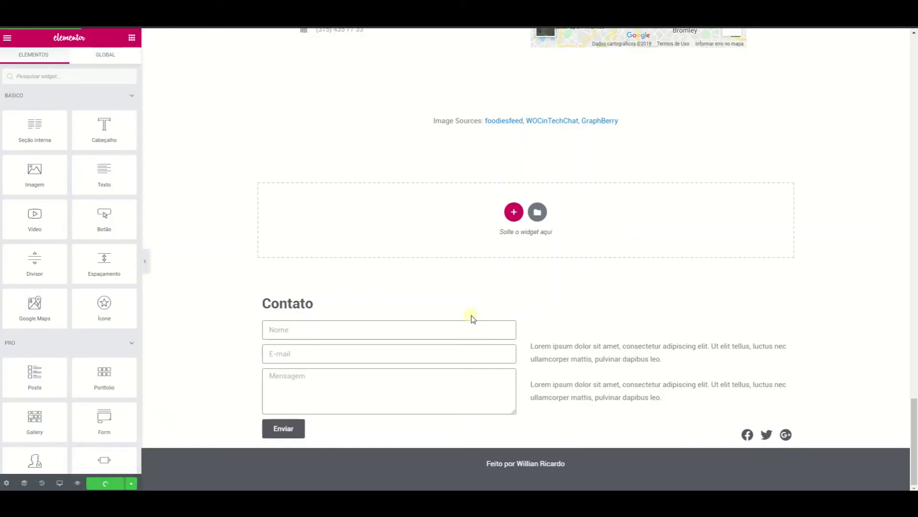
Step: Delete the empty columns inside the banner section below the header and update the page
scroll(478, 215, up, 5)
scroll(479, 222, up, 10)
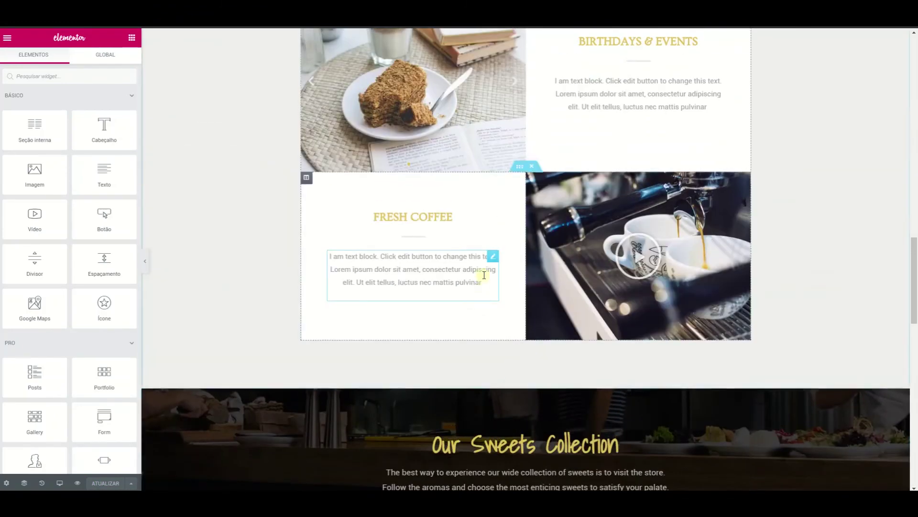
scroll(483, 276, up, 15)
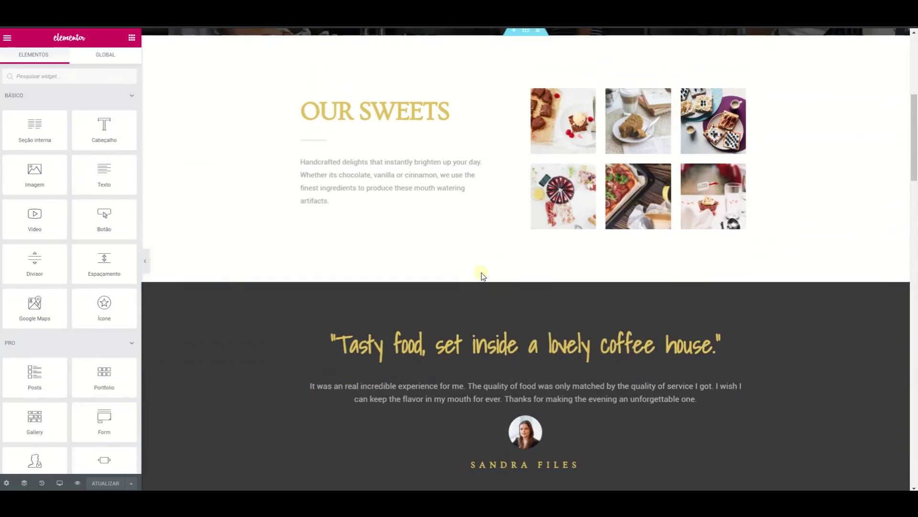
scroll(482, 275, up, 6)
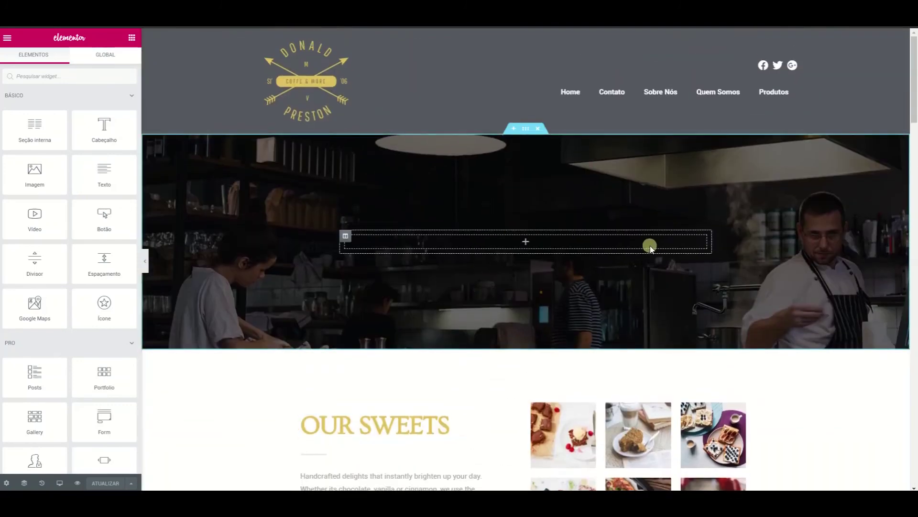
right_click(345, 236)
click(390, 370)
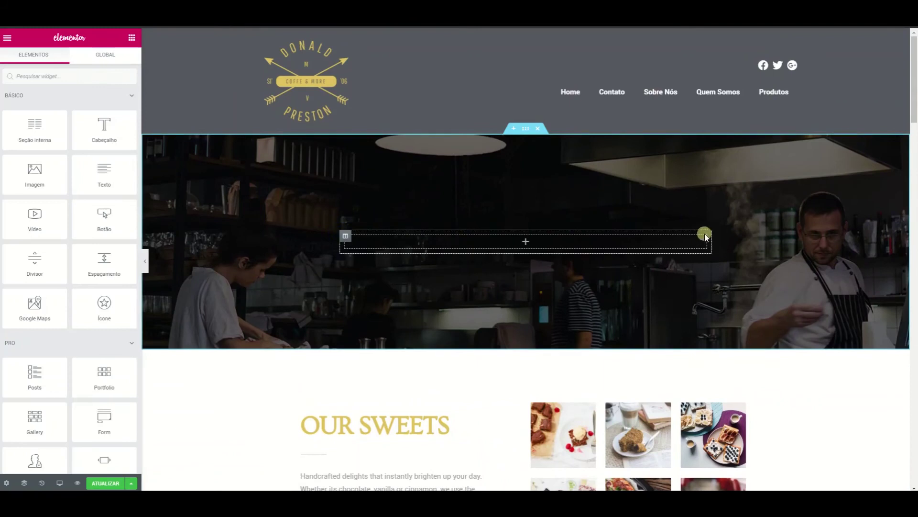
right_click(370, 246)
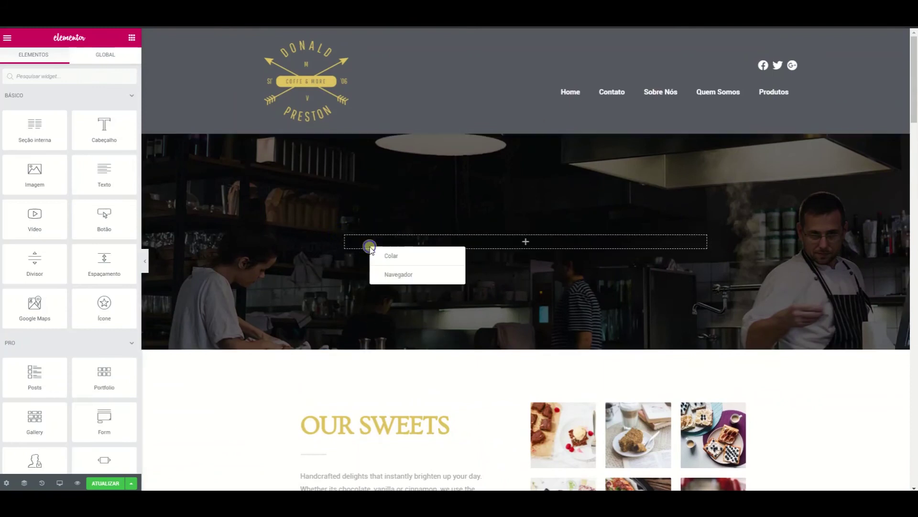
right_click(345, 237)
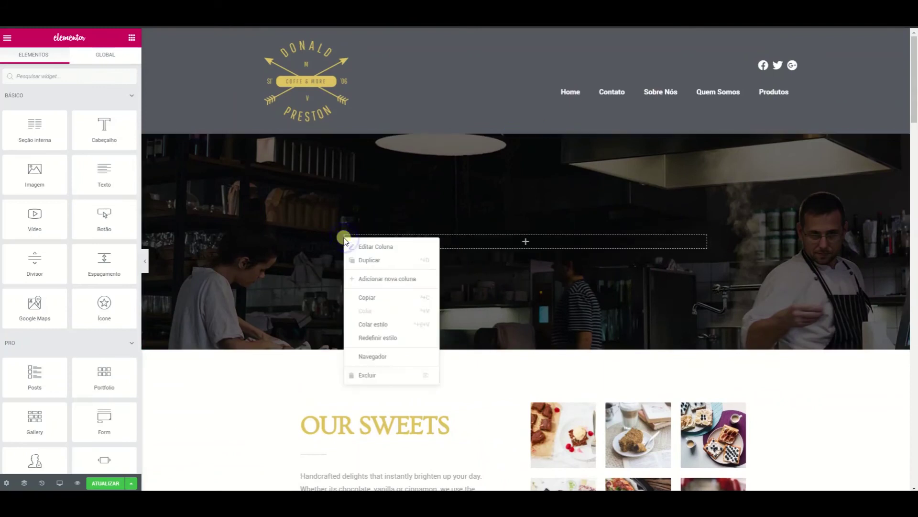
click(365, 370)
click(106, 483)
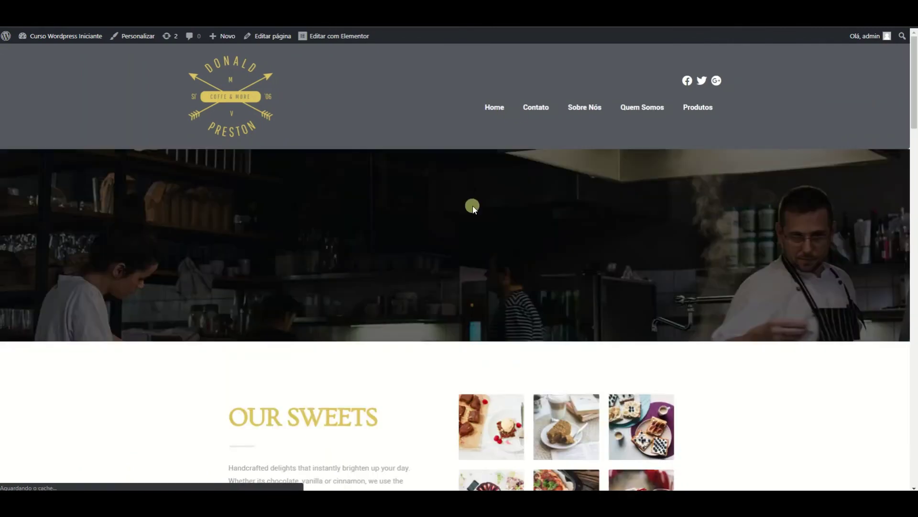
Step: Examine the published page from the header to the footer
mouse_move(914, 119)
mouse_down()
mouse_move(915, 208)
mouse_move(914, 125)
mouse_up()
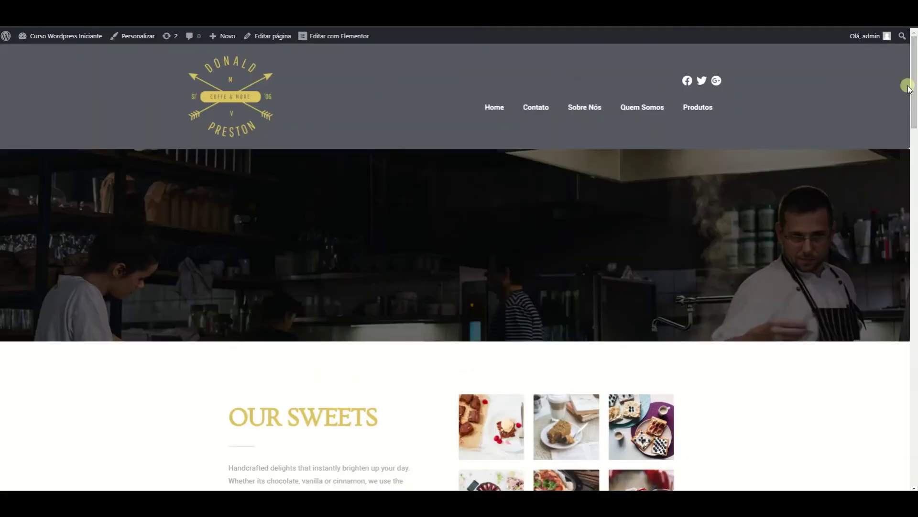
drag(911, 97, 909, 471)
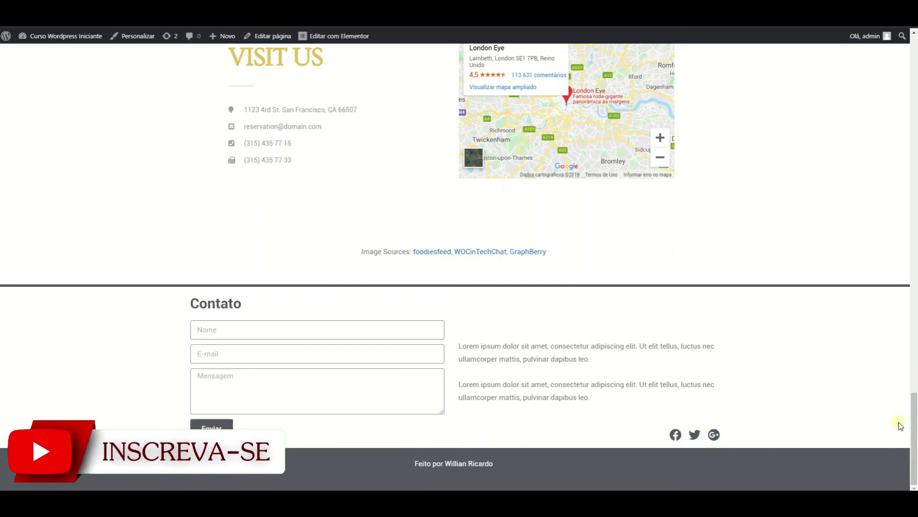
drag(915, 431, 914, 112)
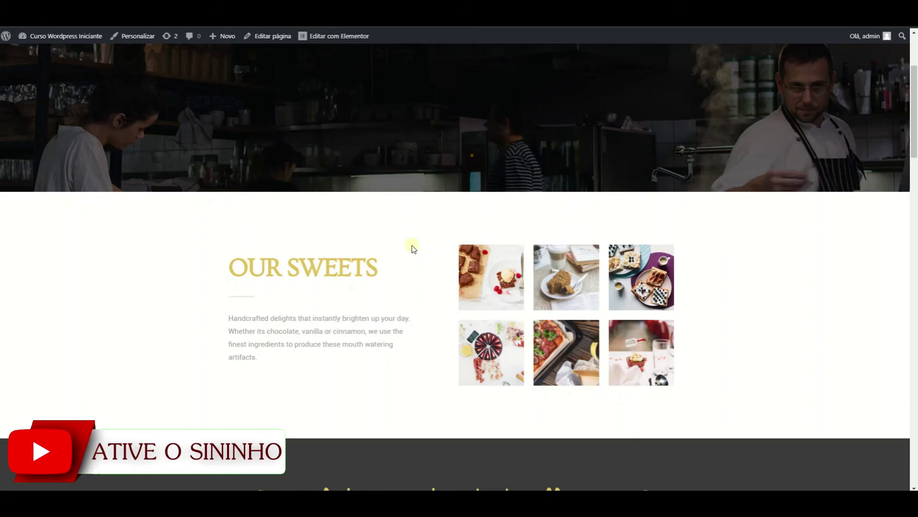
scroll(411, 245, down, 20)
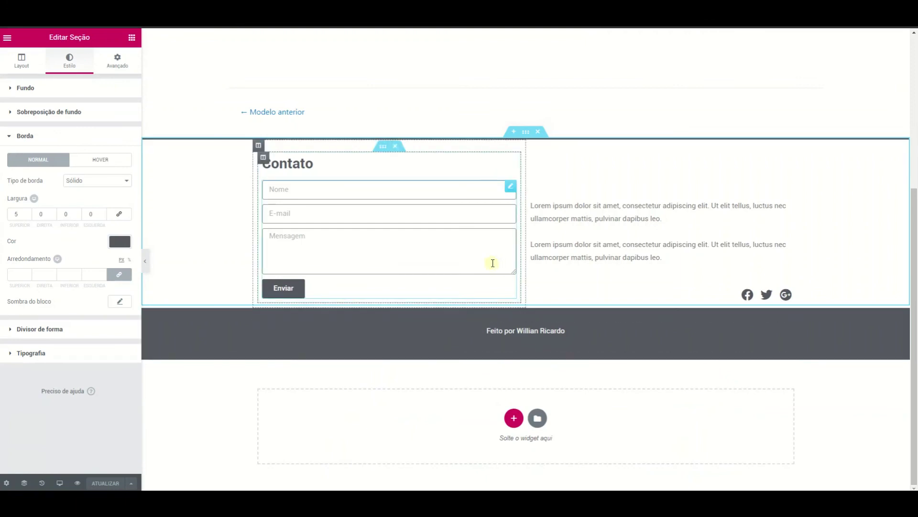
Step: Delete the contact form, the Contato heading and the text widget from the footer template, and update it
right_click(512, 191)
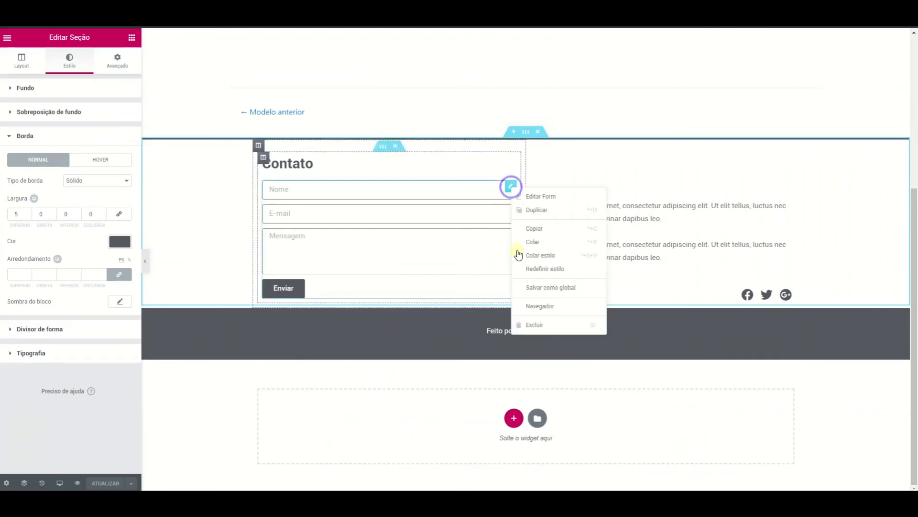
click(532, 324)
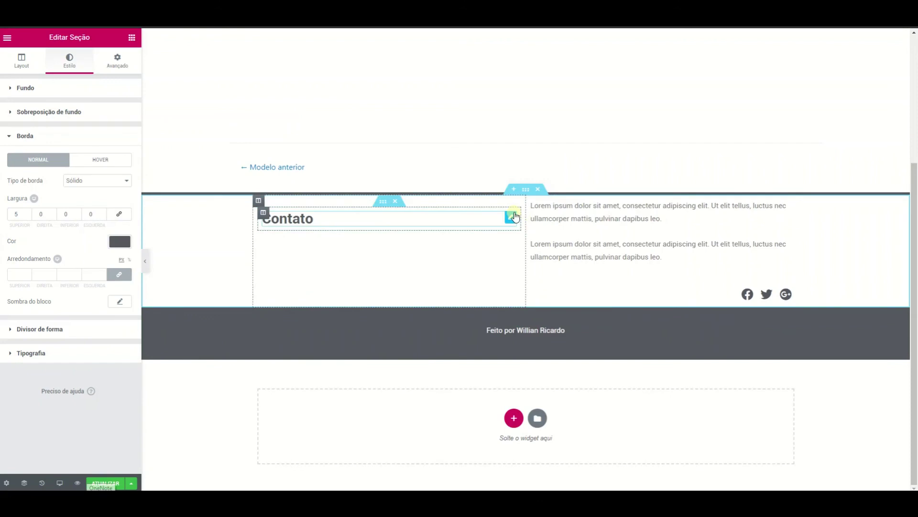
right_click(512, 214)
click(532, 352)
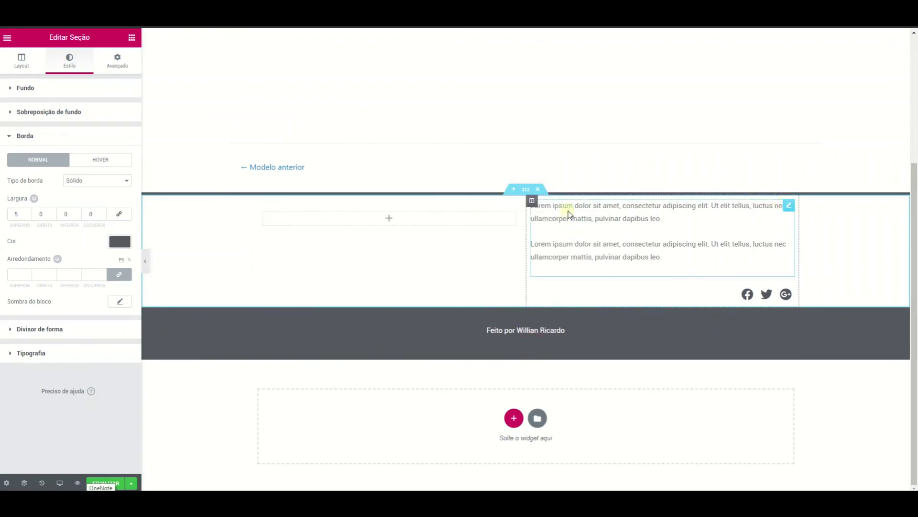
right_click(788, 208)
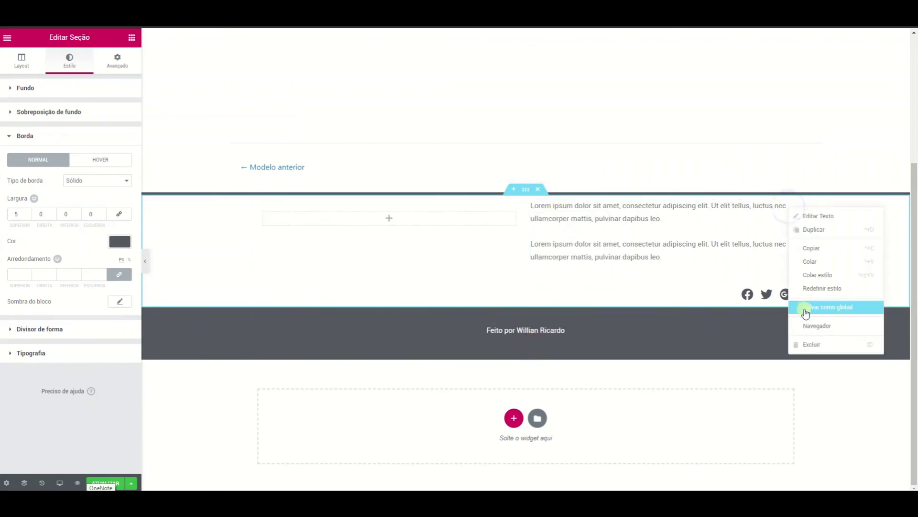
click(808, 346)
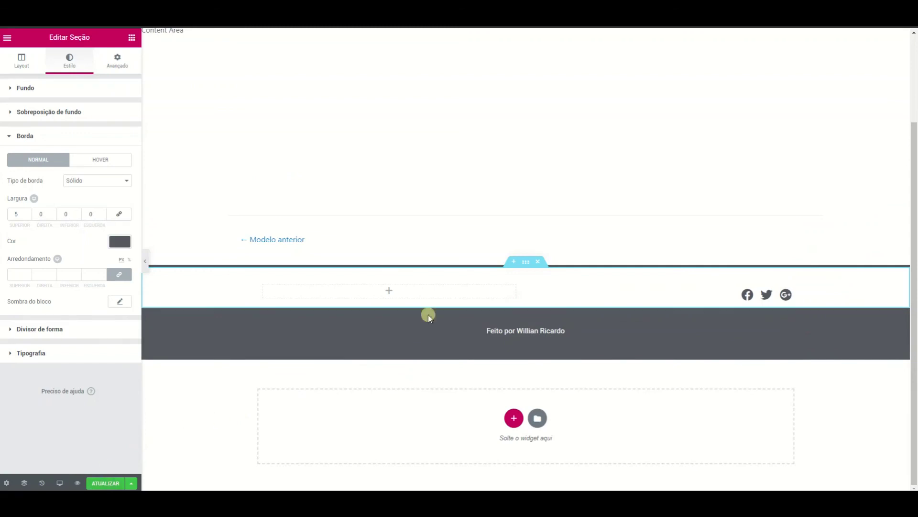
click(108, 483)
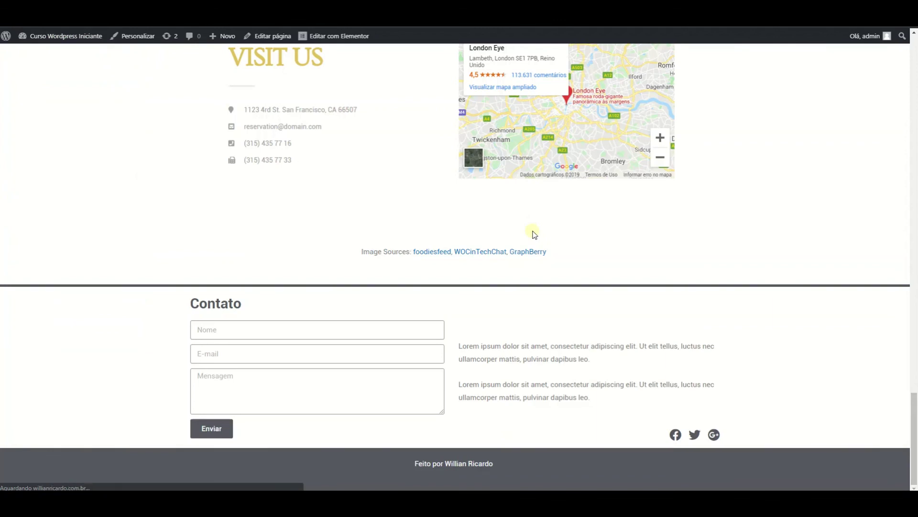
Step: Check the simplified footer at the end of the published page
scroll(473, 400, down, 15)
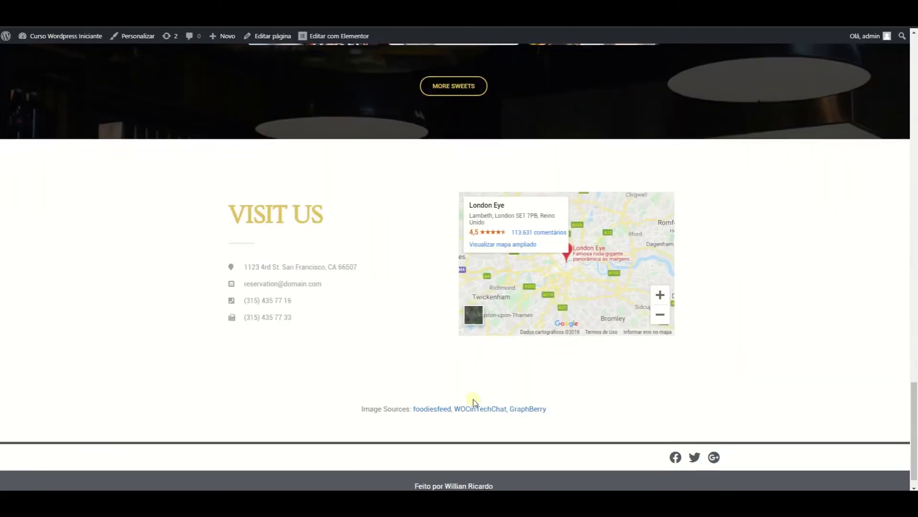
scroll(473, 399, down, 1)
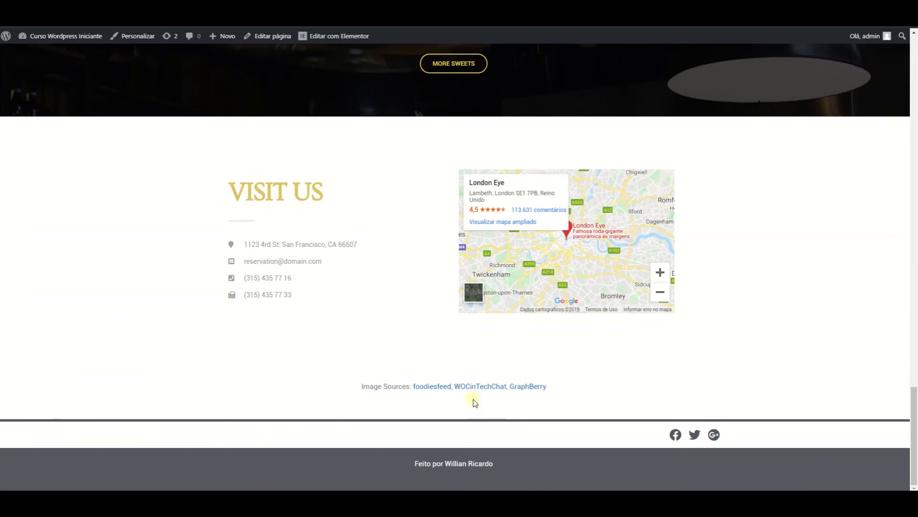
scroll(475, 403, up, 10)
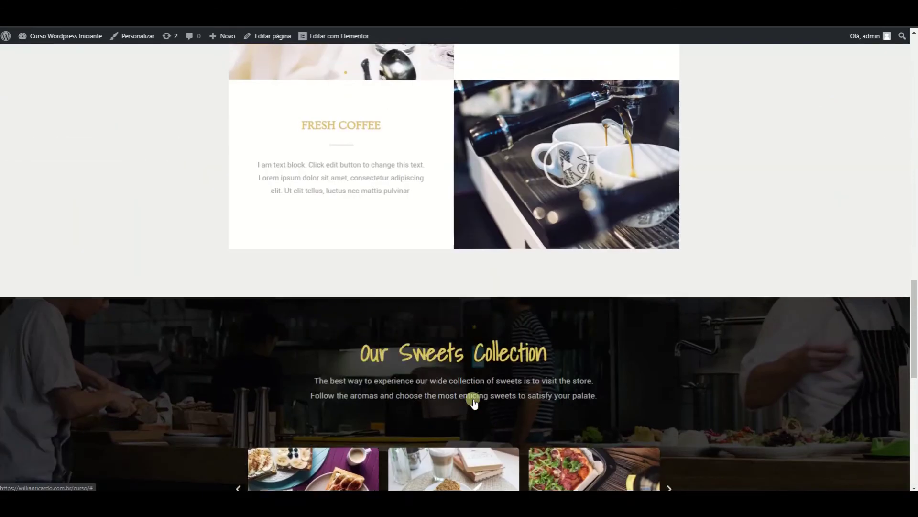